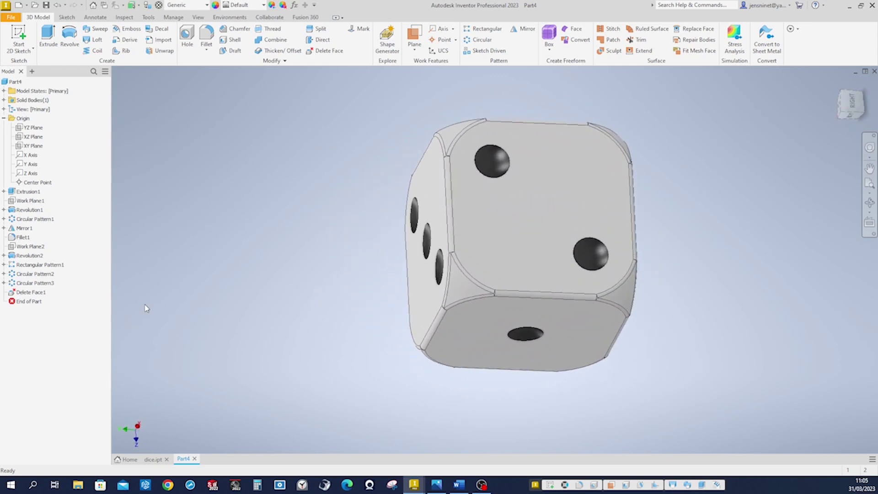
Create a new Standard (mm) part and start a 2D sketch on the XY plane.
click(19, 5)
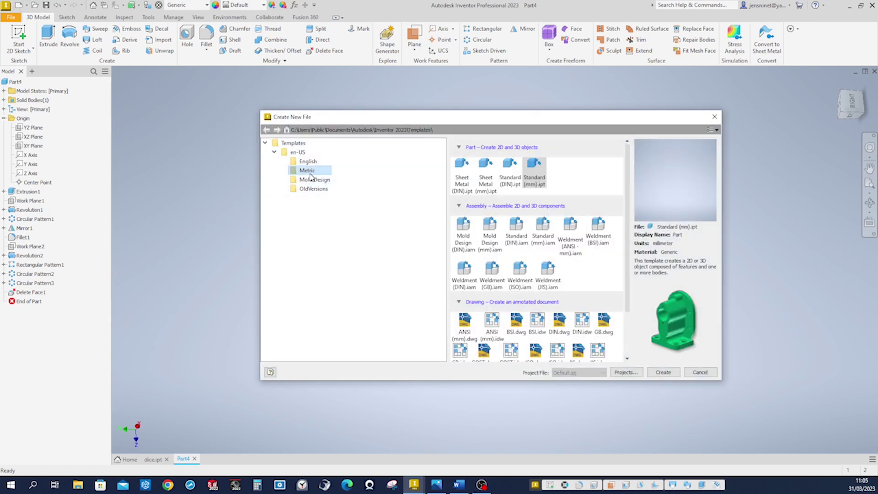
click(660, 373)
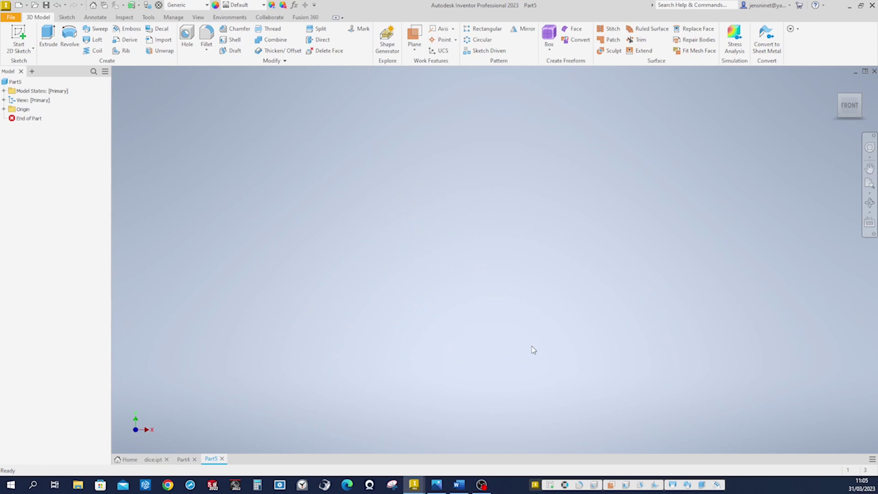
key(s)
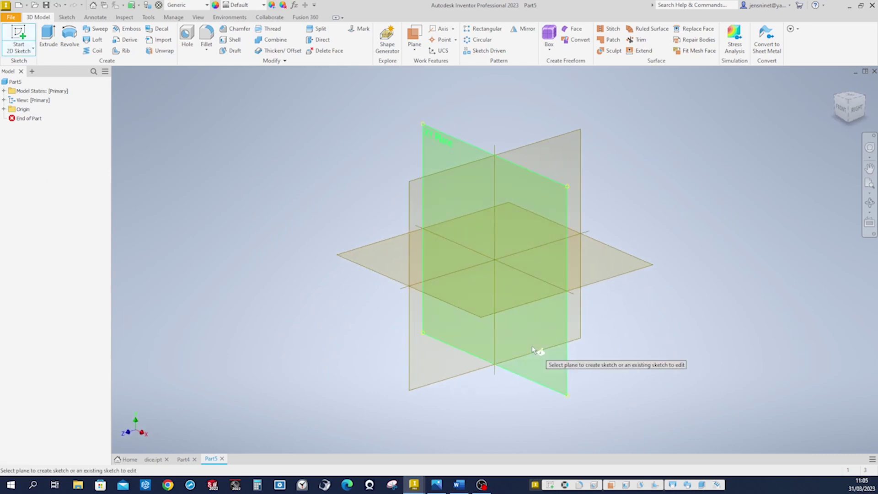
click(444, 145)
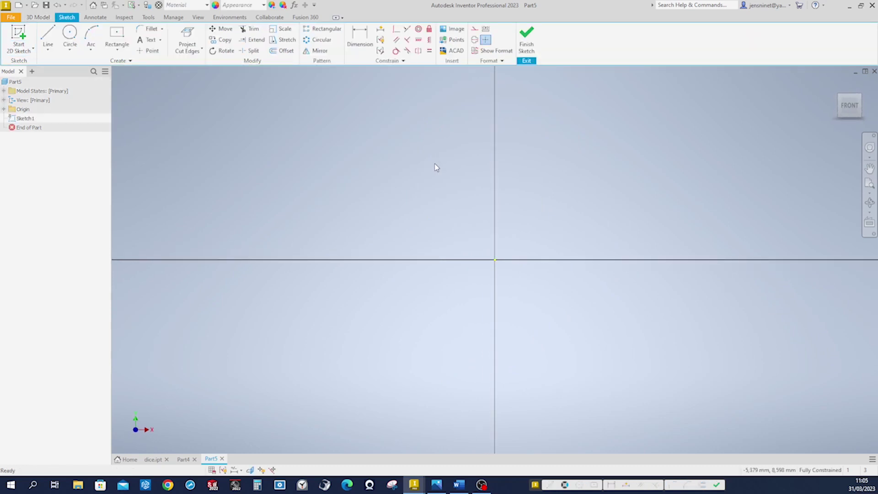
Sketch a centre-point rectangle about 12.1 mm wide and 13.6 mm high, centred on the origin.
click(117, 36)
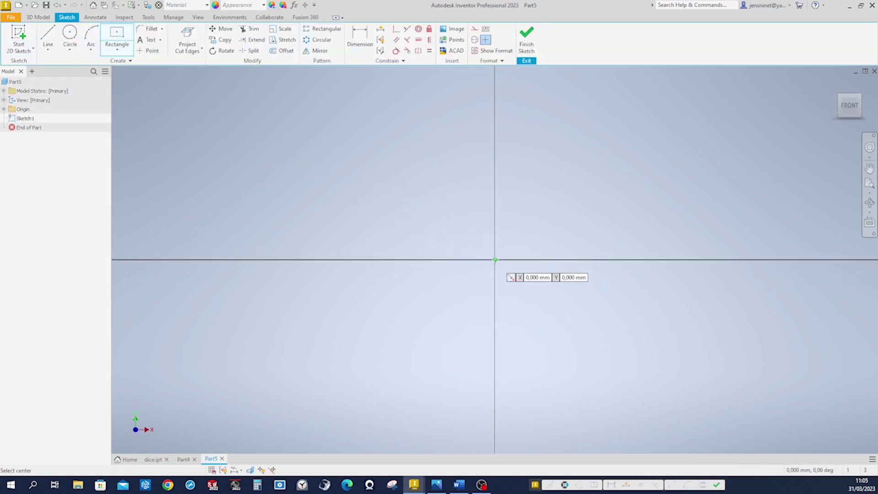
click(494, 260)
click(563, 183)
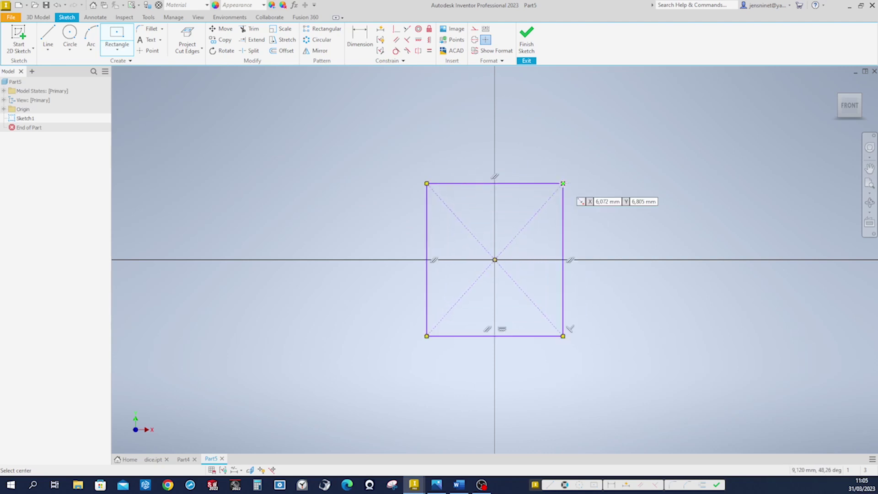
key(Escape)
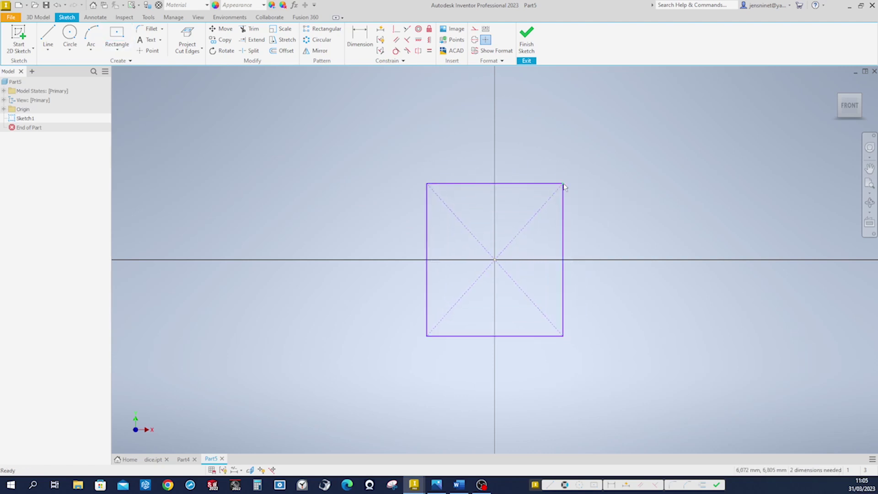
Apply an Equal constraint between the rectangle's upper and right-hand sides to make it a square.
click(429, 51)
click(518, 183)
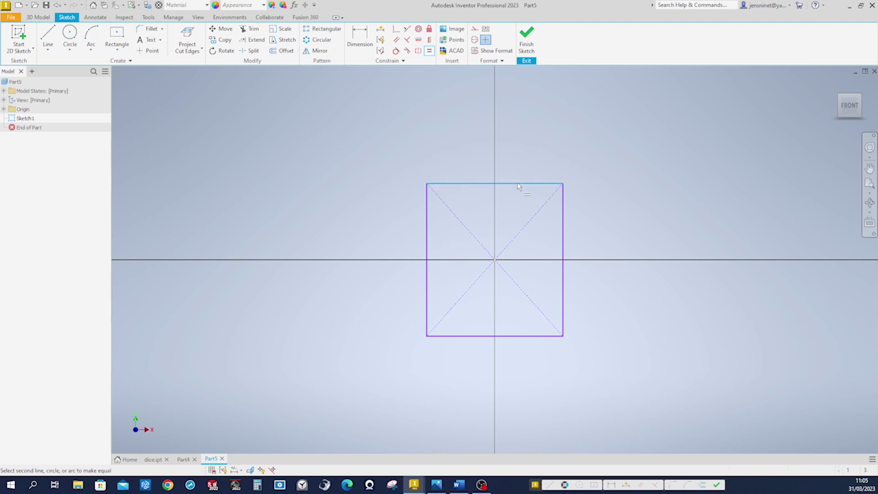
click(563, 212)
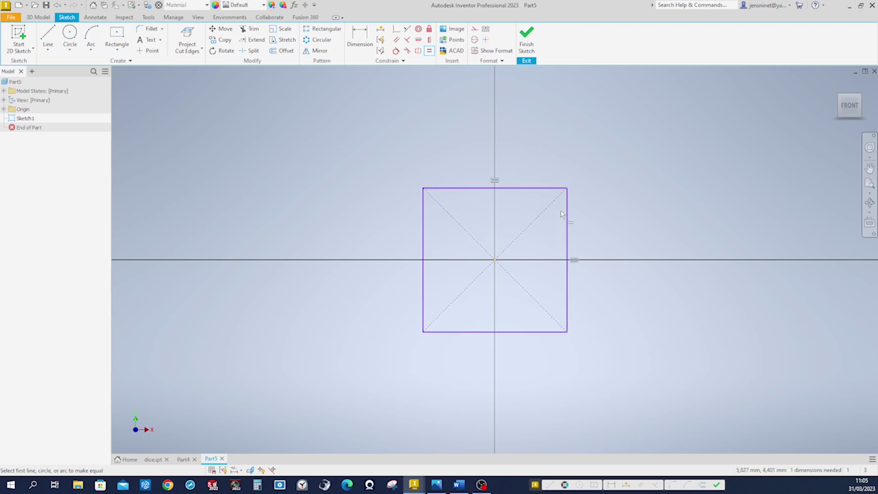
Dimension the square's right-hand side at 16 mm and finish the sketch.
right_click(619, 215)
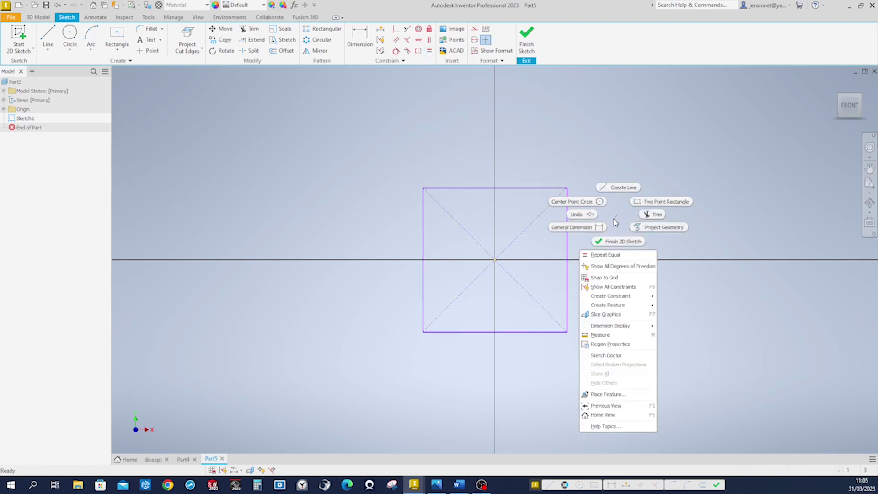
click(604, 228)
click(567, 243)
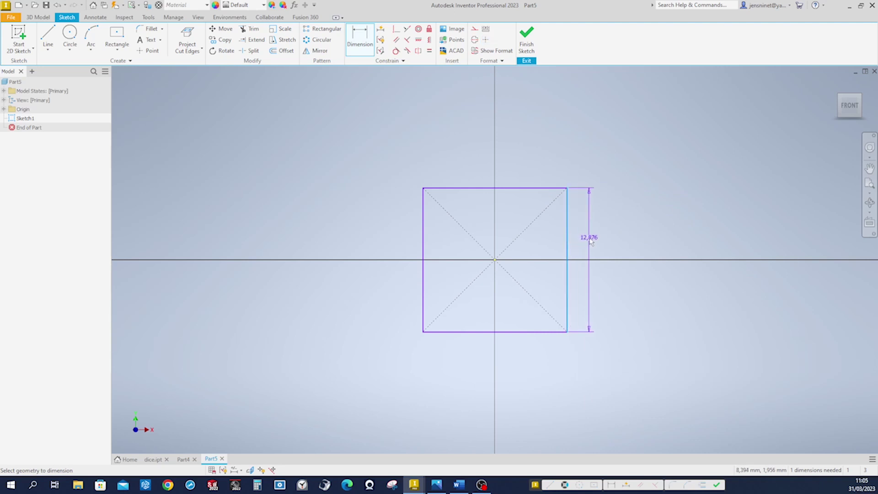
click(589, 241)
text(16)
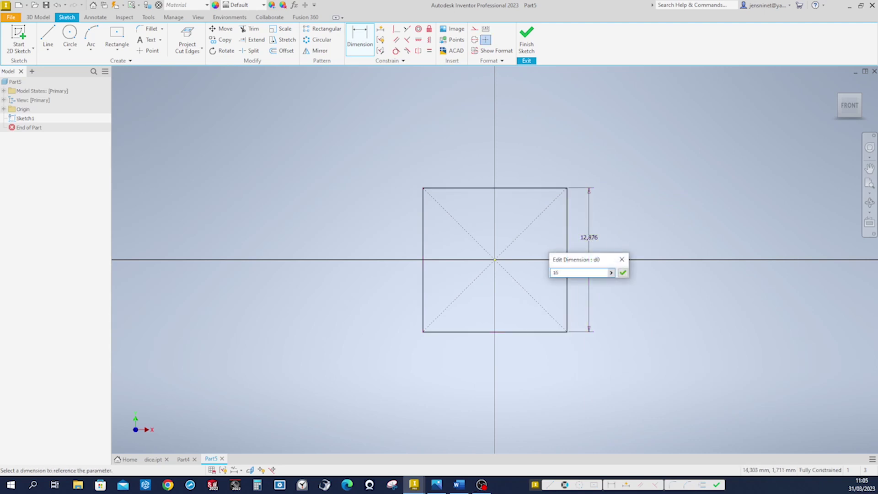
key(Return)
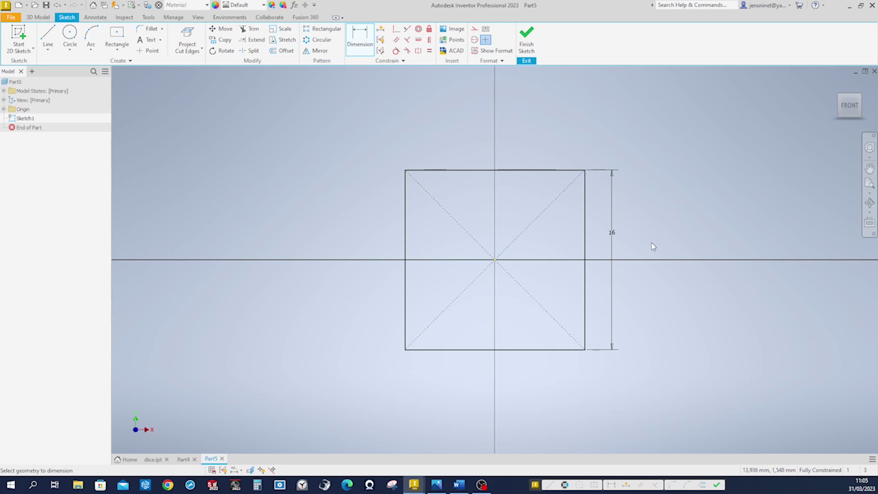
key(s)
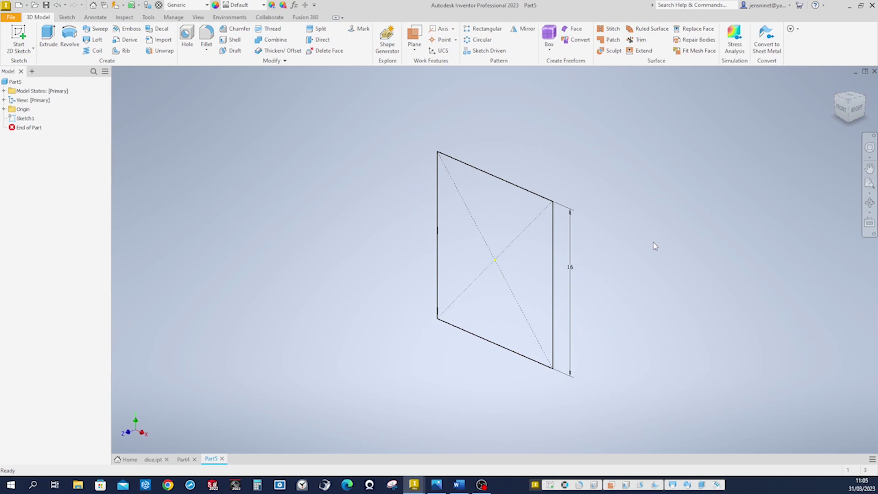
Extrude the square symmetrically about the sketch plane over a distance of 16 mm to form a cube.
key(e)
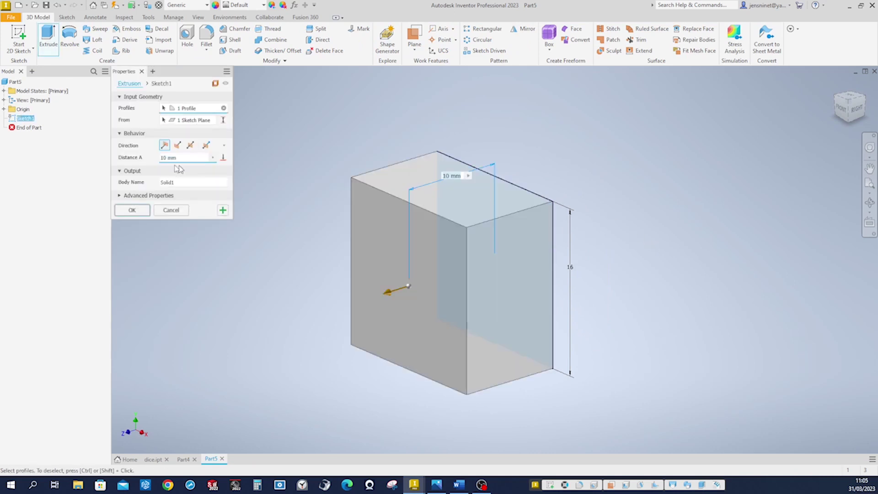
click(189, 146)
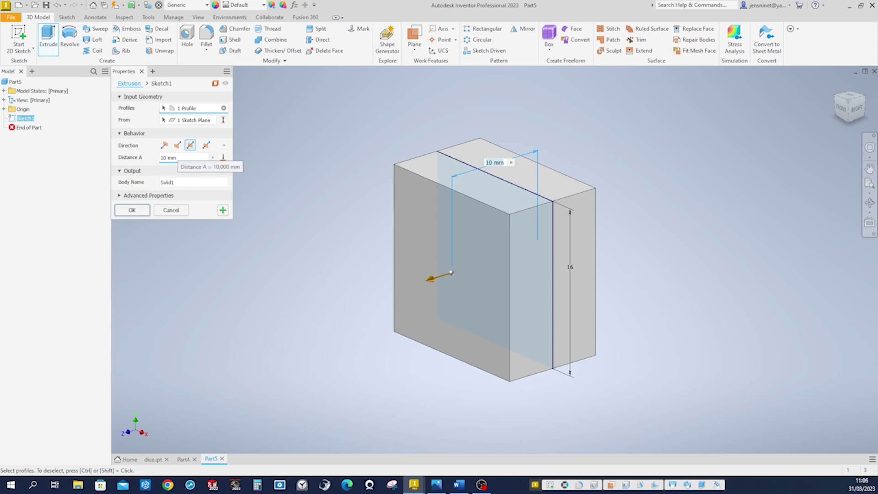
triple_click(183, 158)
text(16)
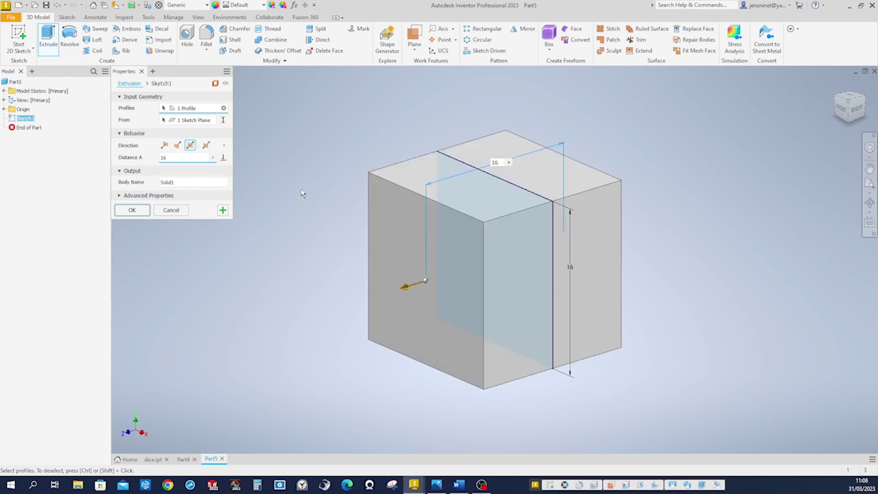
click(149, 210)
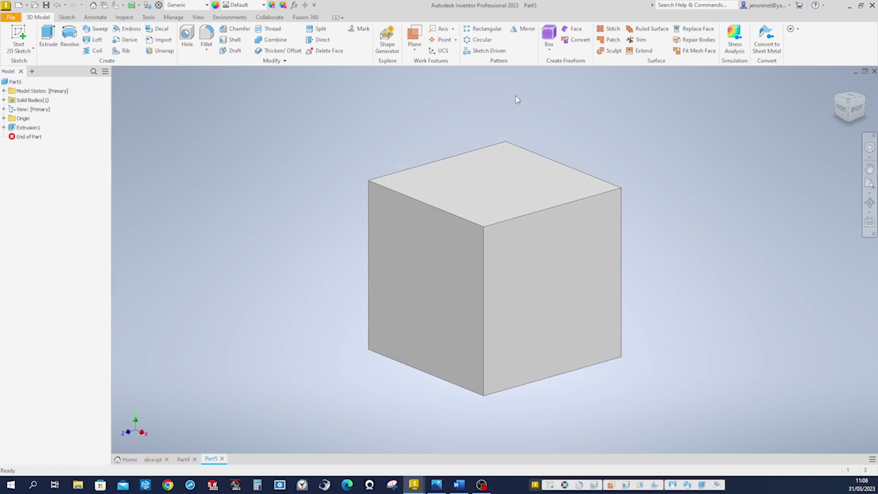
Create a work plane through two diagonally opposite edges of the cube using Two Coplanar Edges.
click(415, 50)
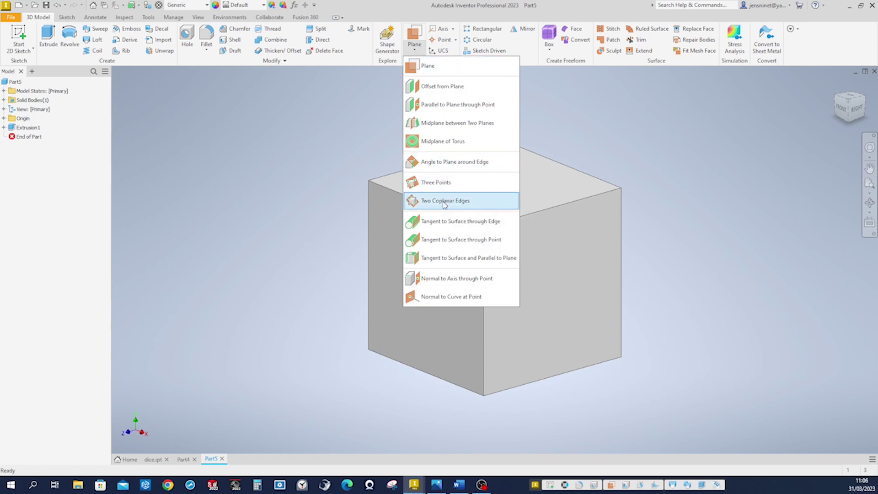
click(445, 201)
click(417, 204)
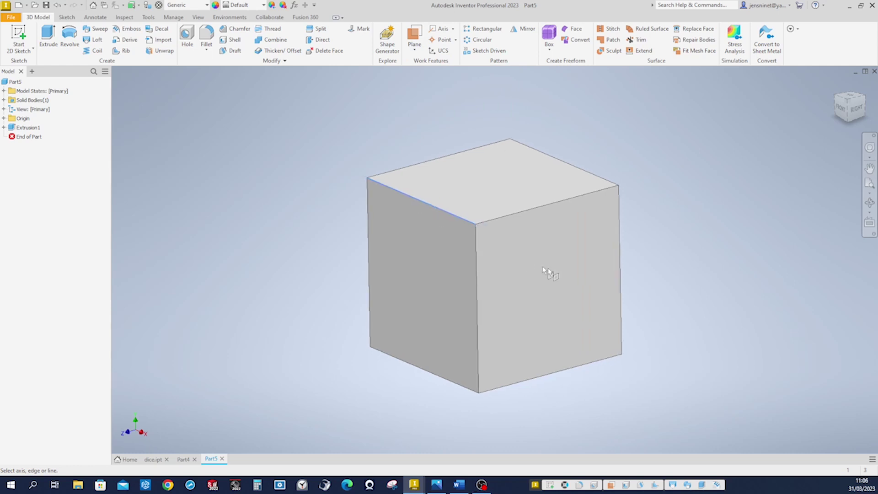
shift+middle_drag(549, 274, 613, 293)
click(612, 295)
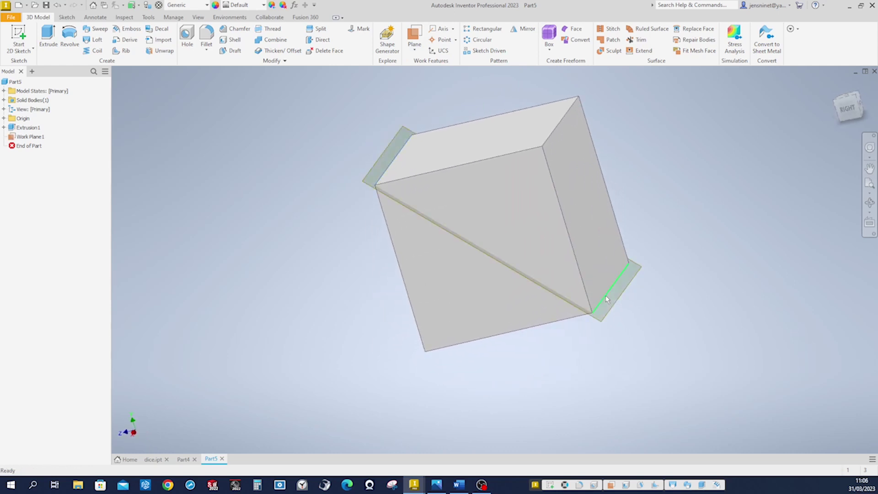
Start a 2D sketch on the diagonal work plane and slice the graphics at the sketch plane.
key(F5)
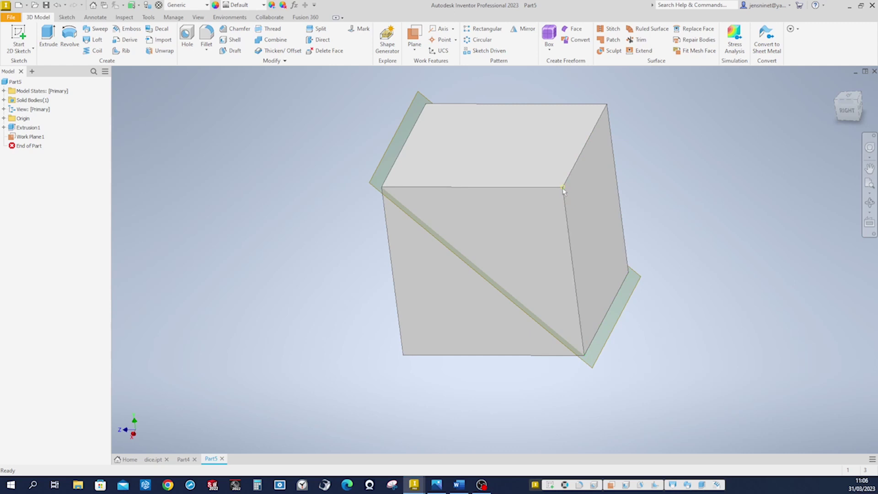
shift+middle_drag(666, 196, 668, 189)
middle_drag(472, 72, 474, 119)
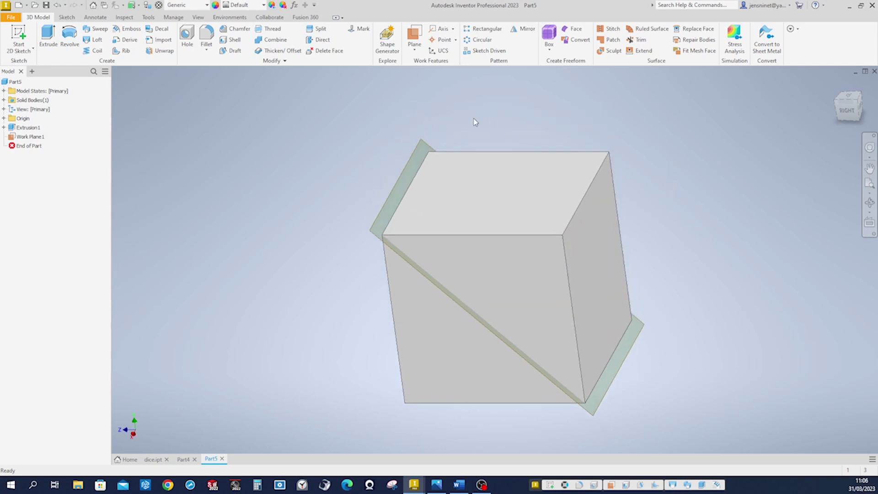
key(s)
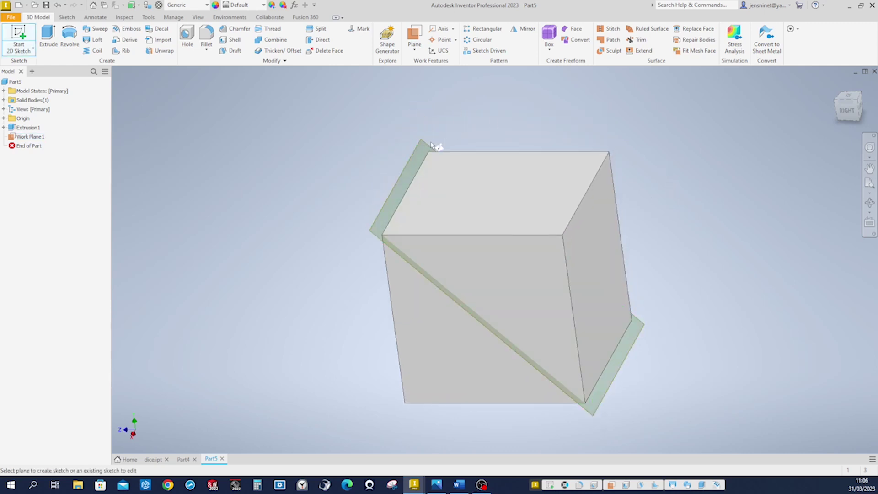
click(415, 155)
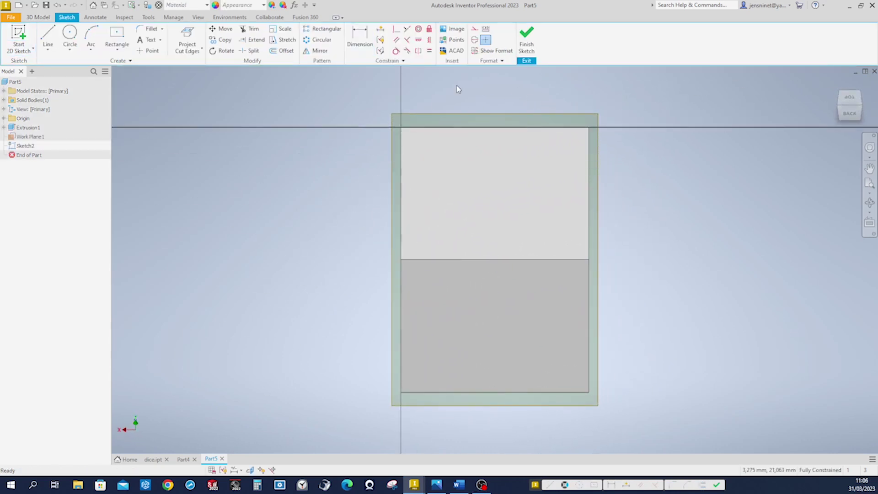
key(F7)
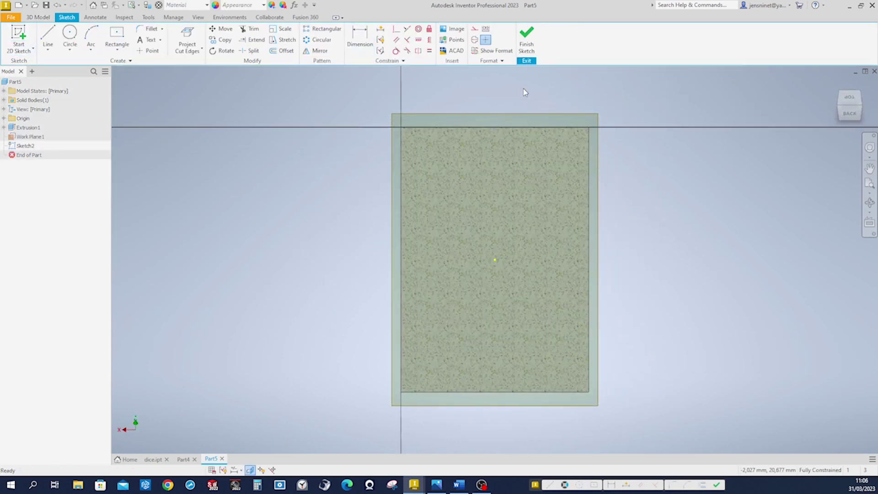
Project the cube's cut edges onto the diagonal sketch plane.
mouse_move(659, 170)
shift+middle_down()
mouse_move(591, 205)
mouse_move(598, 173)
mouse_move(580, 201)
shift+middle_up()
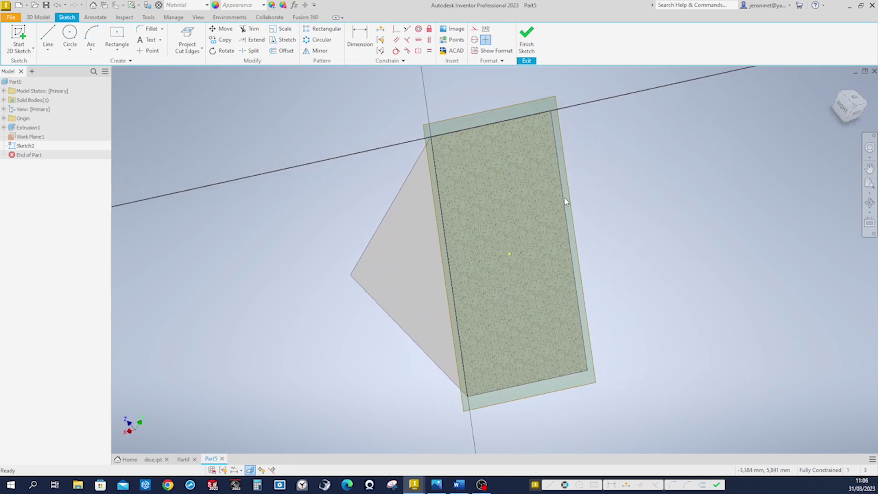
click(190, 55)
click(200, 85)
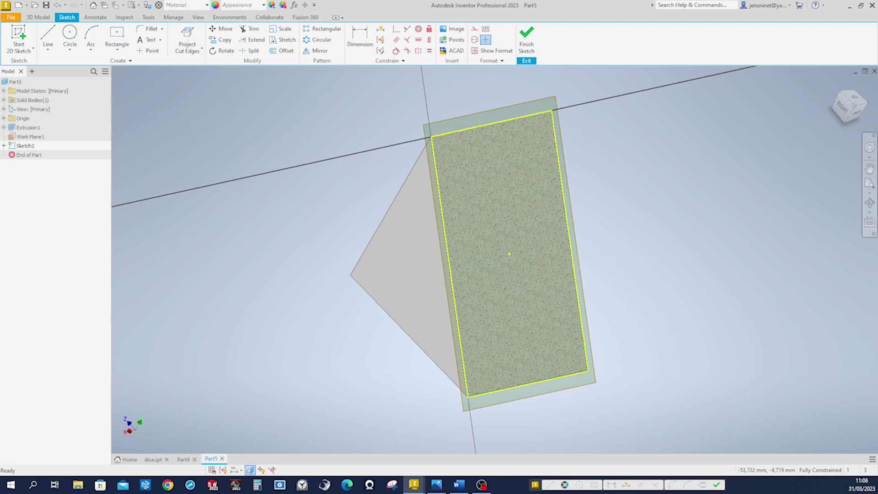
key(alt+Tab)
click(679, 233)
Draw a diagonal line between opposite corners of the projected rectangle, starting at the sketch origin.
key(l)
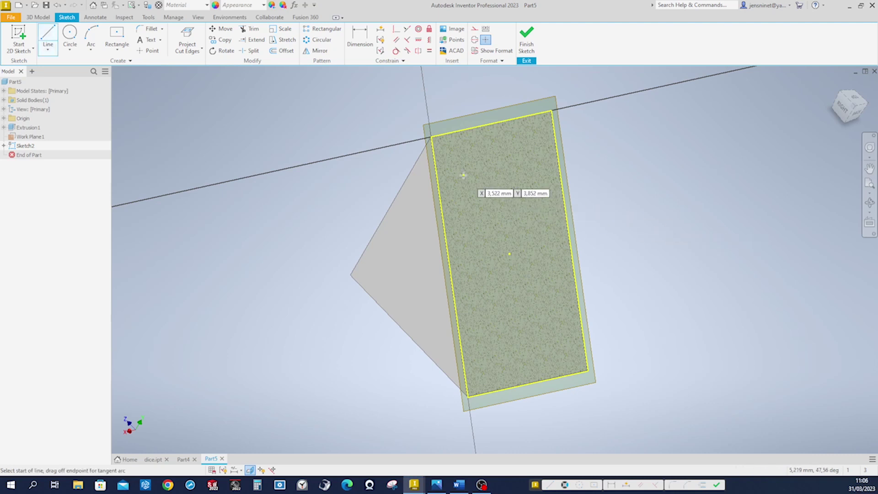
click(431, 138)
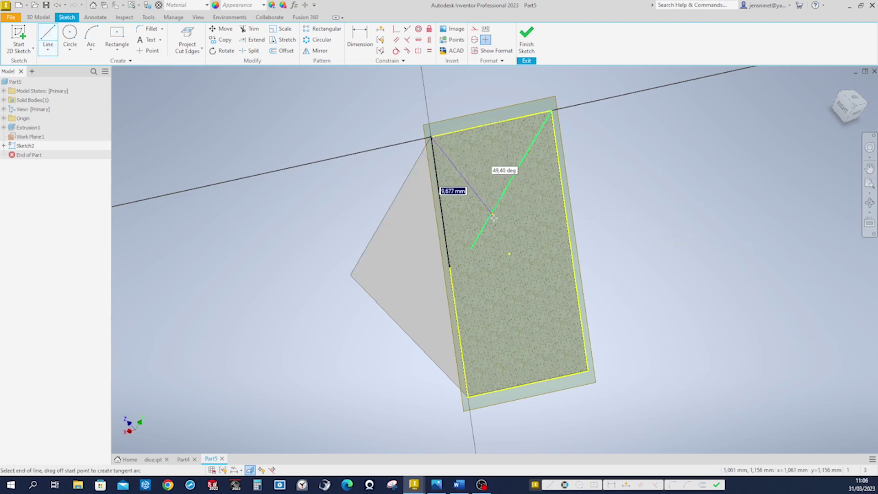
double_click(588, 369)
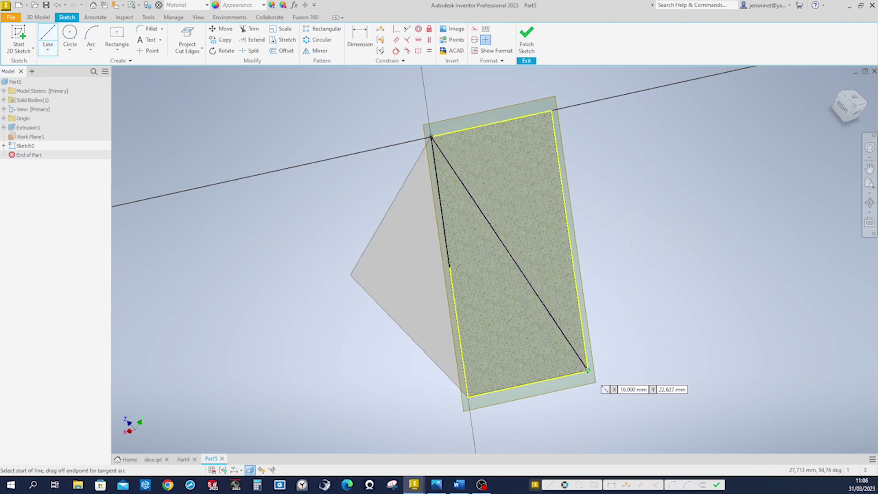
key(Escape)
Draw a short line perpendicular to the diagonal, from a point near its upper corner to the projected rectangle's short upper edge.
key(Page_Up)
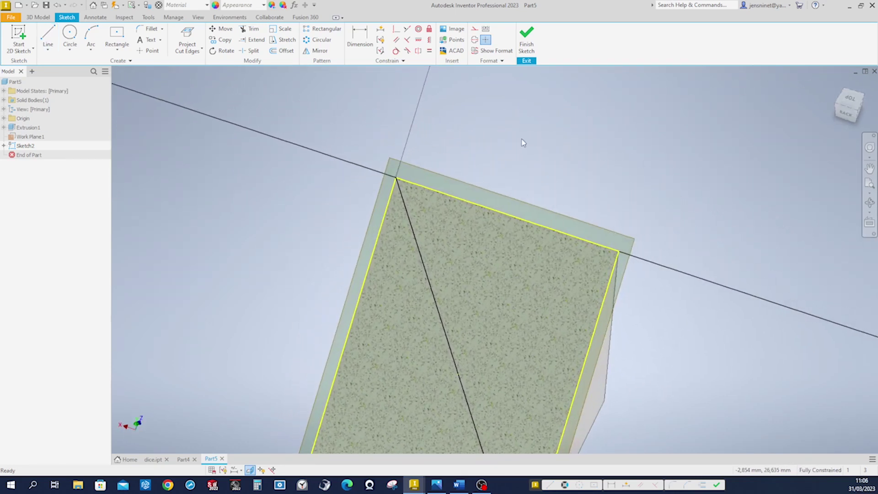
right_click(522, 138)
click(519, 113)
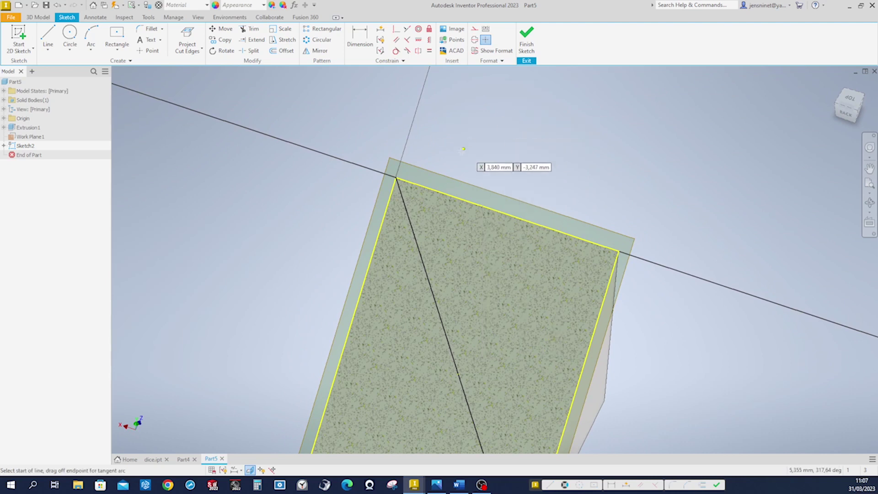
click(409, 214)
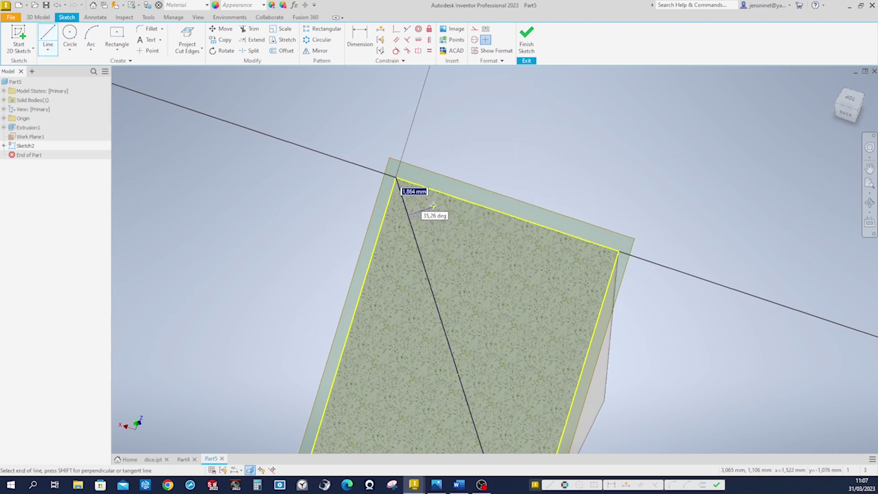
click(458, 198)
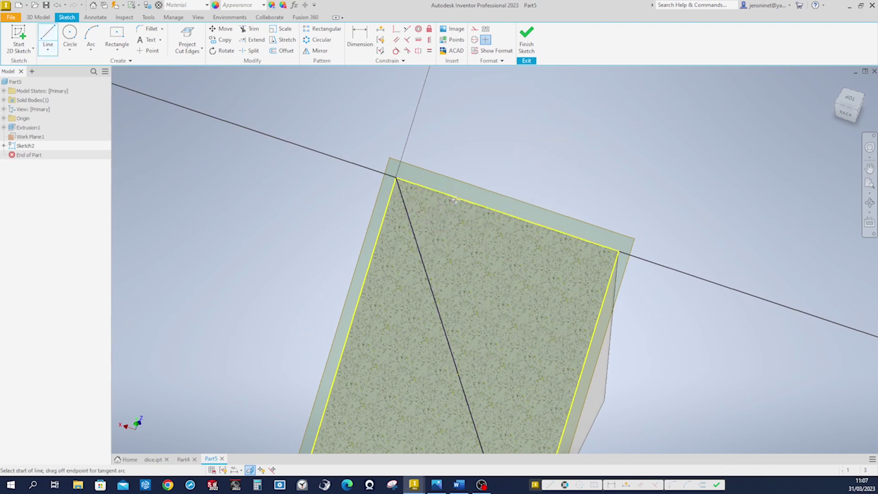
Constrain the short line to be perpendicular to the diagonal line.
key(Escape)
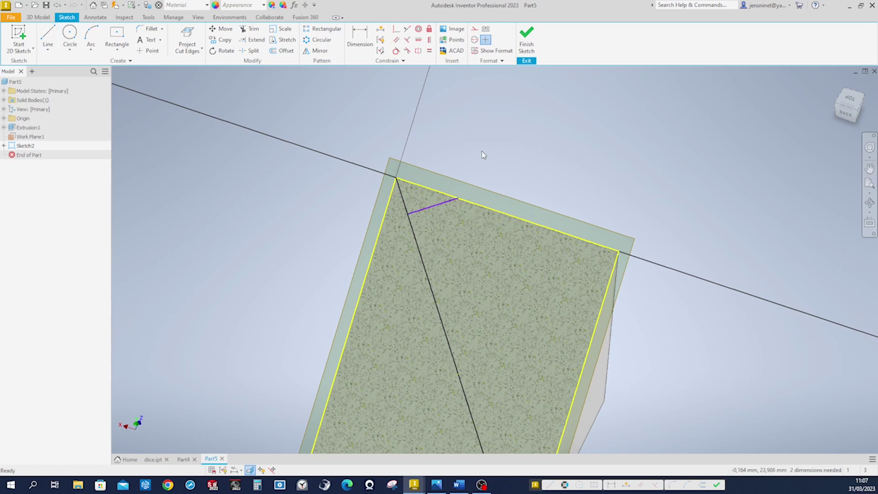
click(407, 39)
click(427, 209)
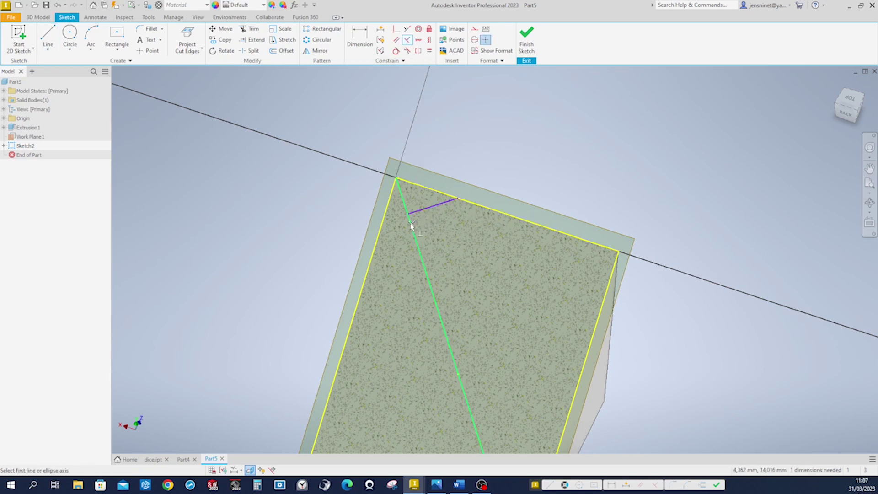
click(413, 230)
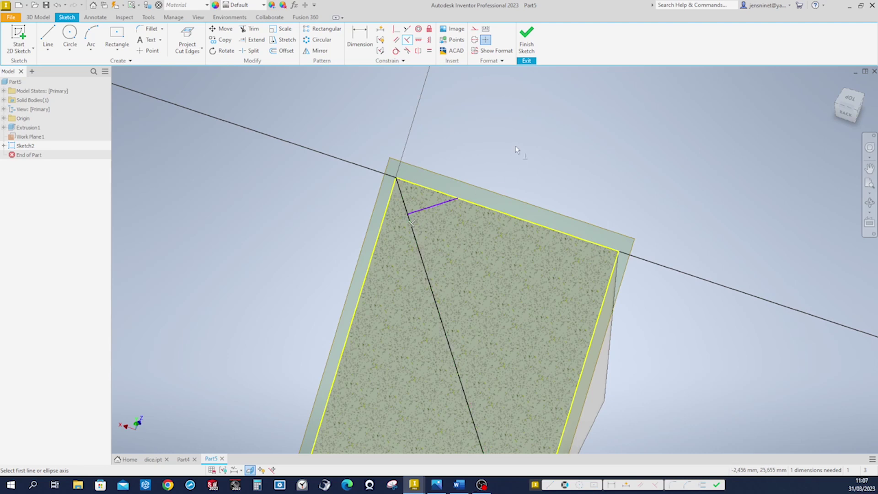
key(Escape)
Dimension the distance from the rectangle's upper corner at the sketch origin to the short perpendicular line as 3 mm.
right_click(479, 138)
click(466, 150)
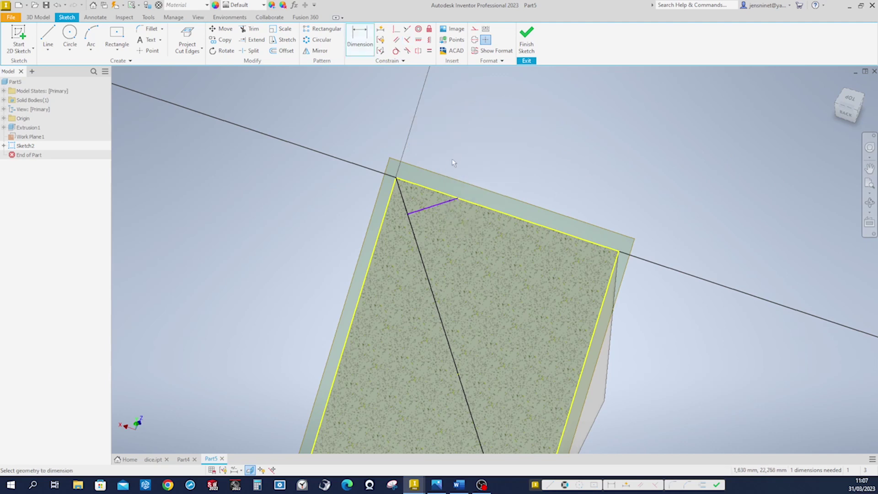
click(396, 179)
click(365, 198)
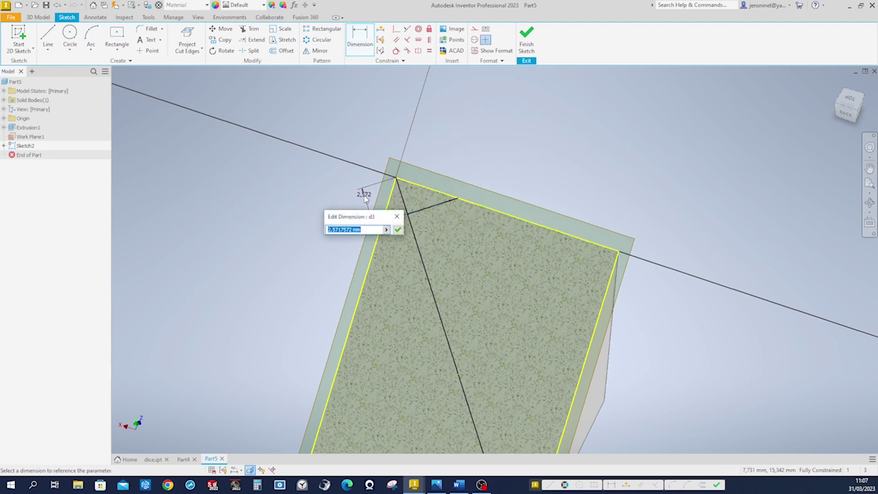
text(3)
key(Return)
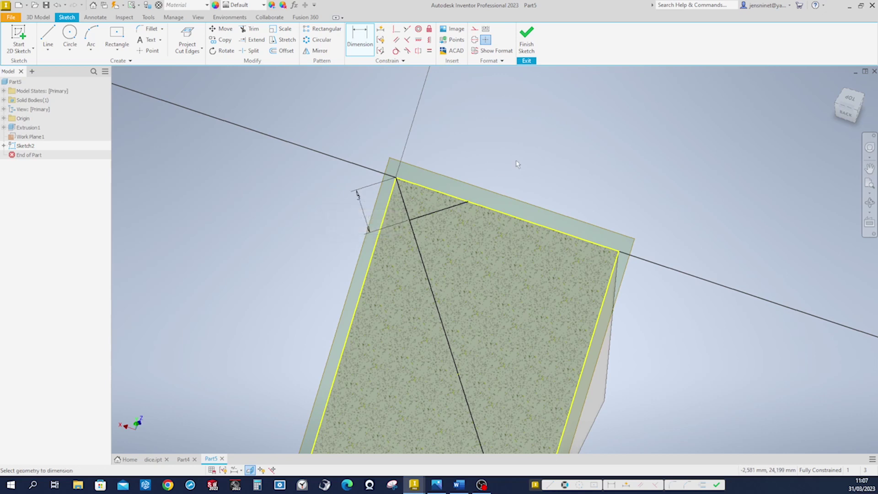
Draw a shallow three-point arc from the short line's end on the upper edge to the diagonal, bulging toward the corner.
click(94, 51)
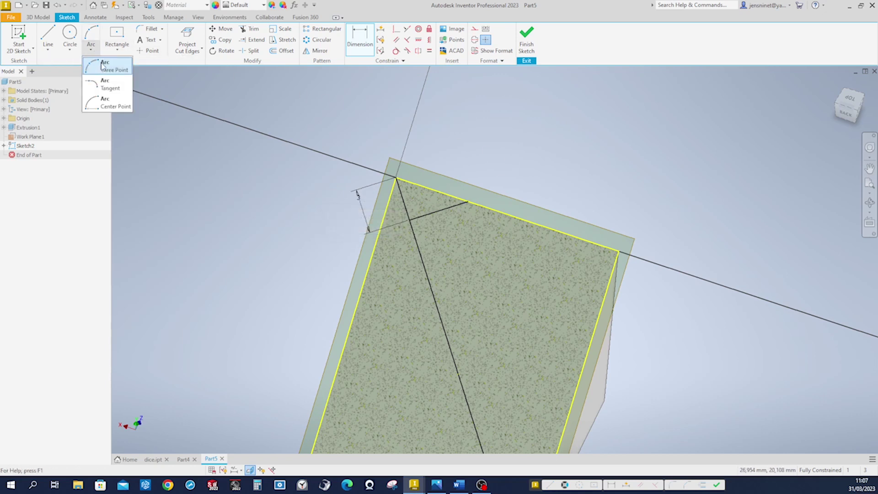
click(103, 68)
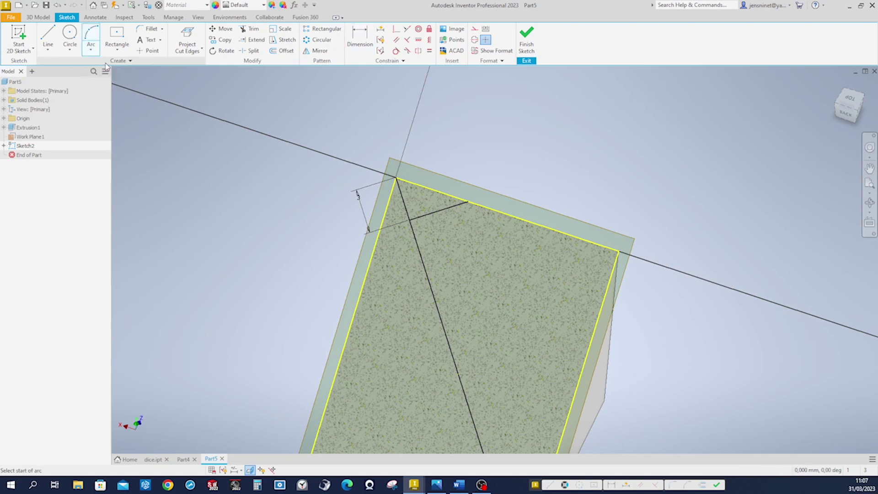
click(468, 201)
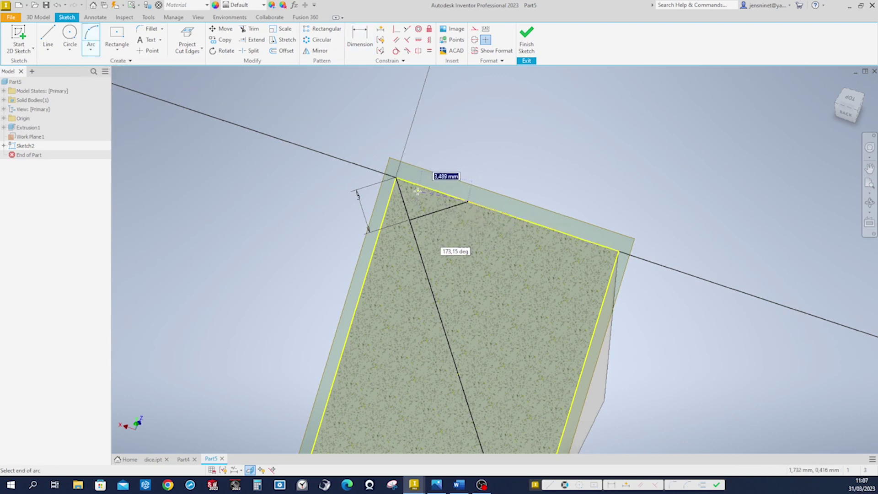
click(402, 194)
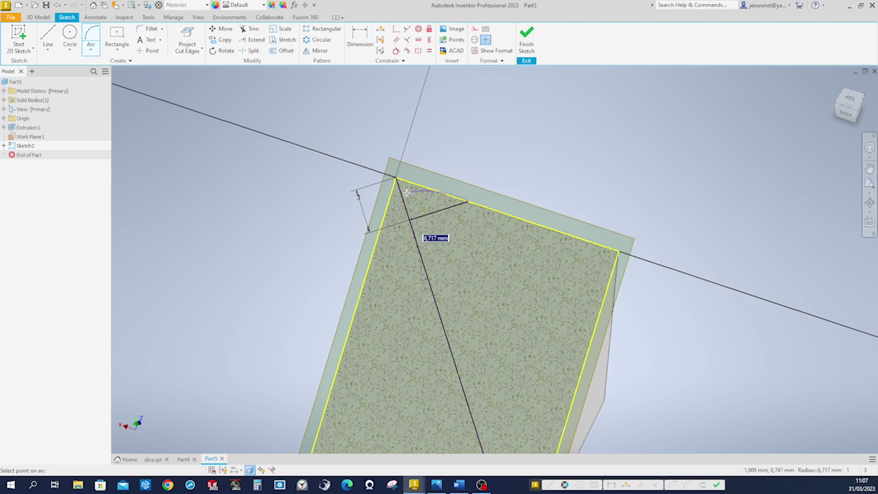
click(410, 193)
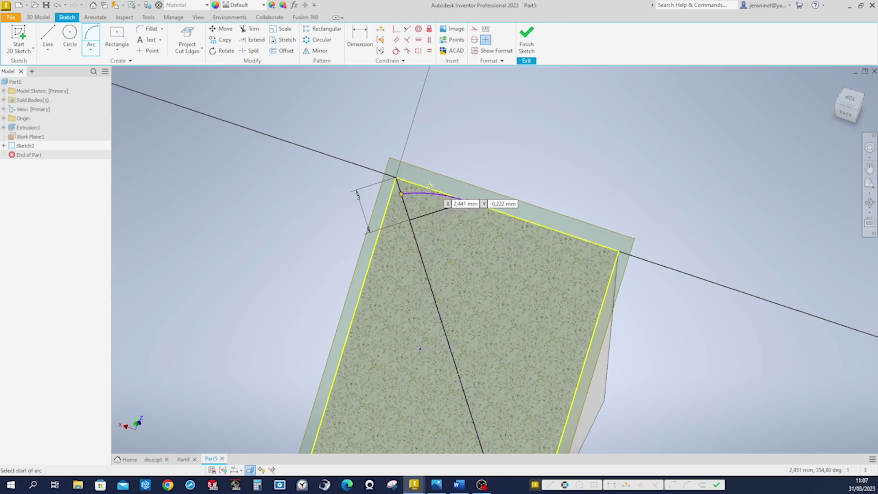
key(Escape)
Draw a short helper line from the arc's end on the diagonal outward past the rectangle's adjacent long edge.
scroll(481, 149, up, 4)
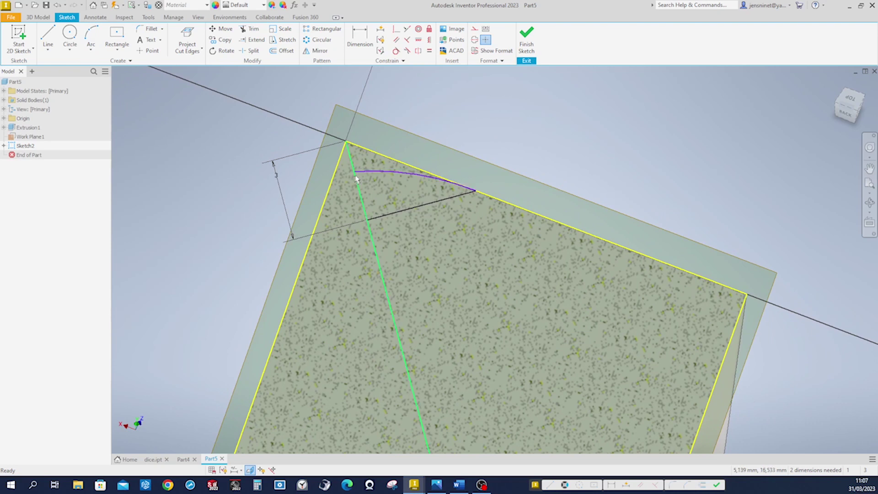
key(l)
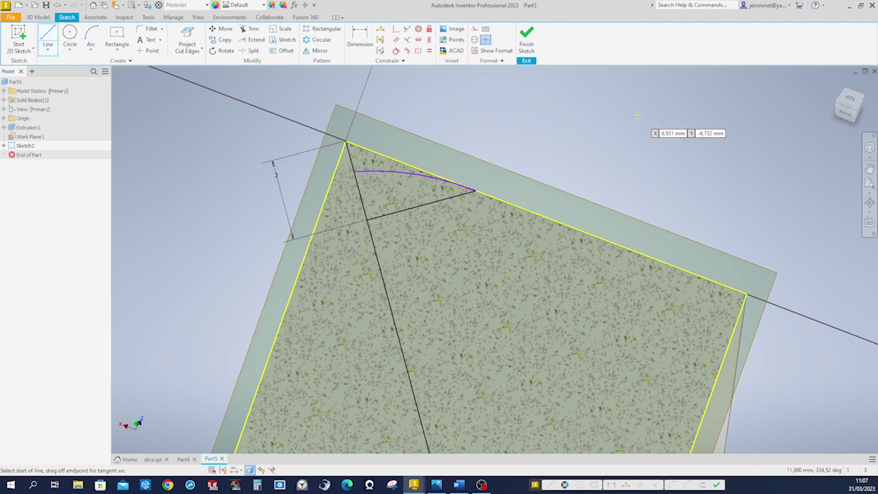
click(354, 172)
click(295, 187)
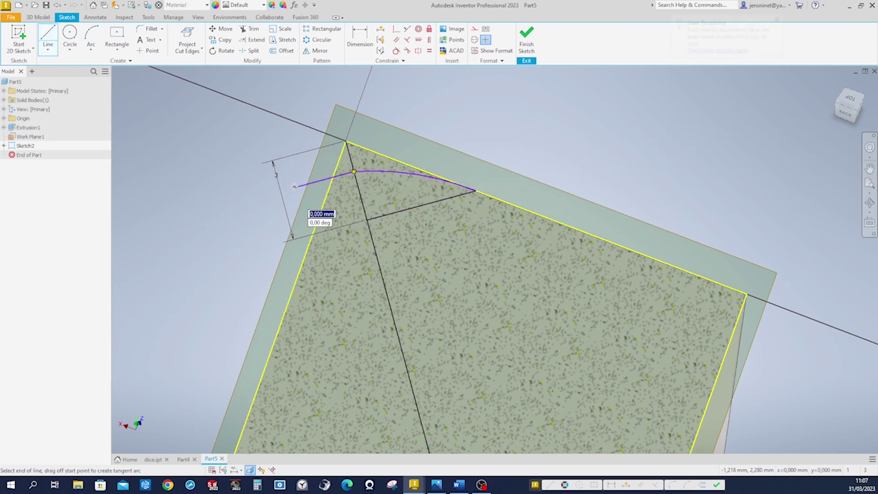
key(Escape)
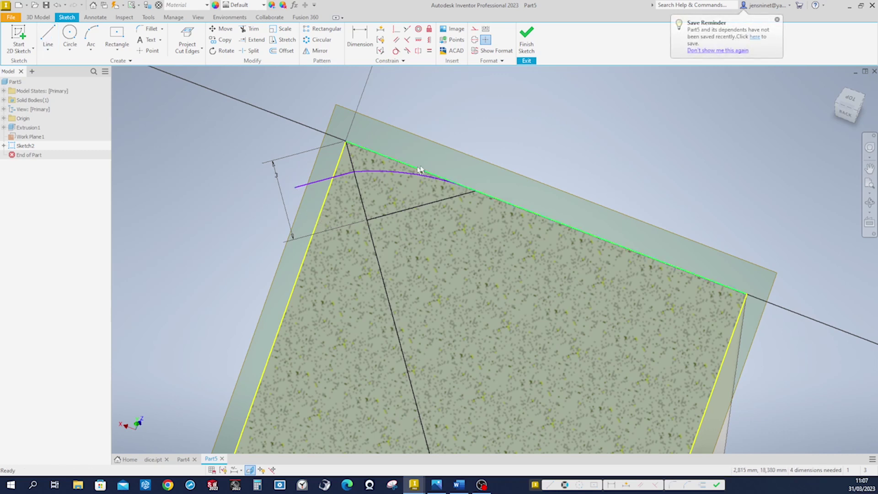
Constrain the helper line parallel to the short perpendicular line and make the arc tangent to the helper line.
click(396, 41)
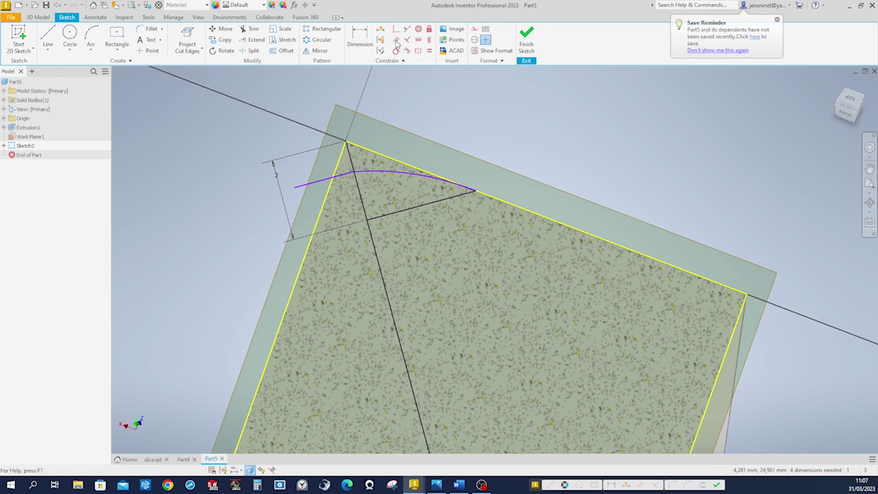
click(320, 180)
click(402, 209)
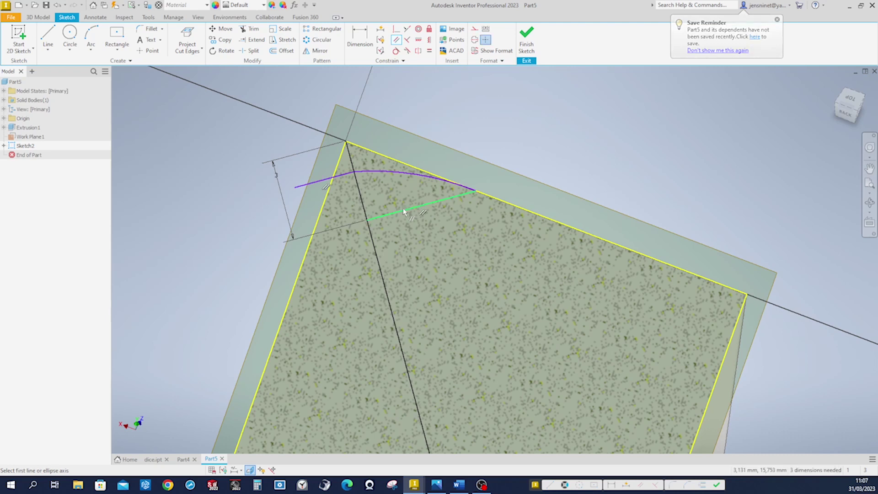
click(396, 51)
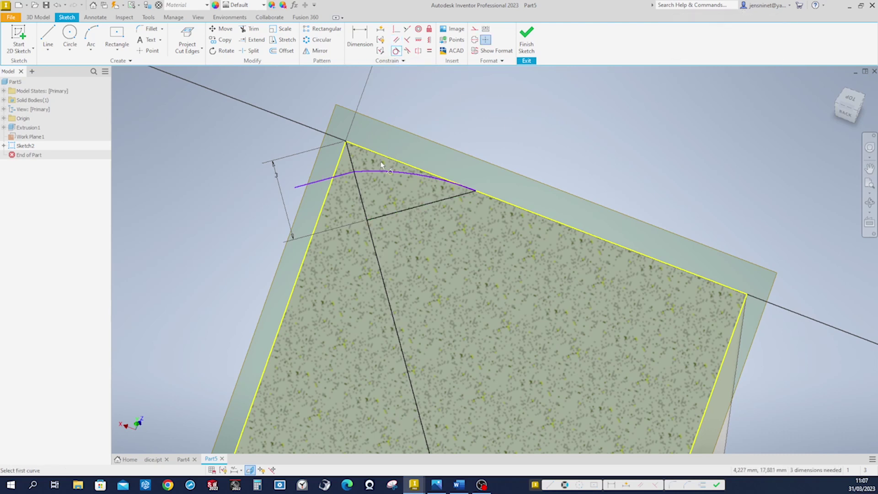
click(380, 172)
click(347, 177)
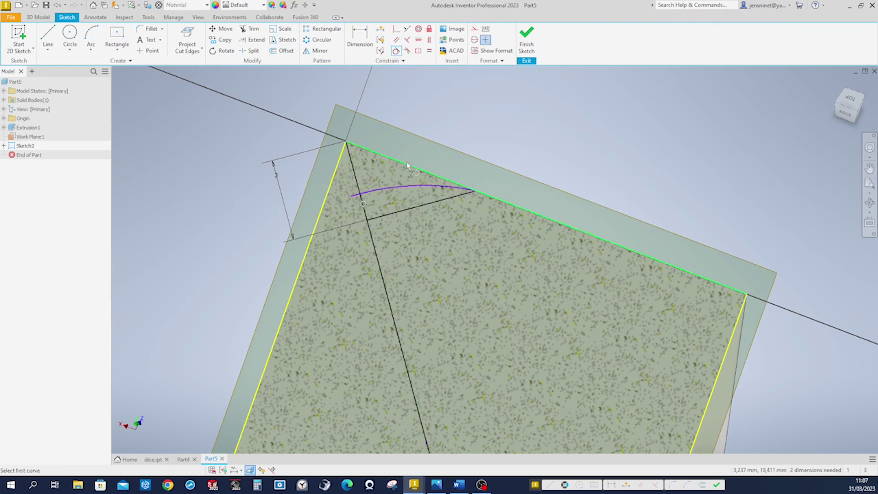
key(Escape)
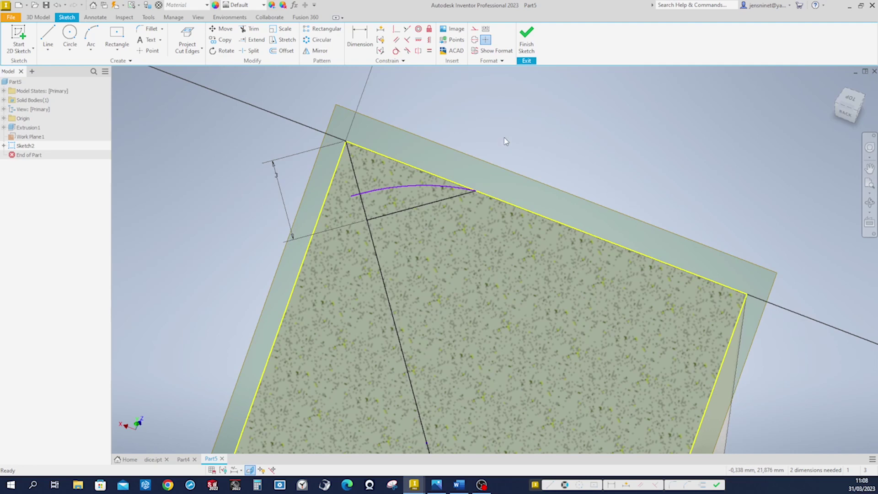
Try moving the arc's centre point along the diagonal to test the arc's remaining freedom.
scroll(506, 141, up, 2)
click(424, 113)
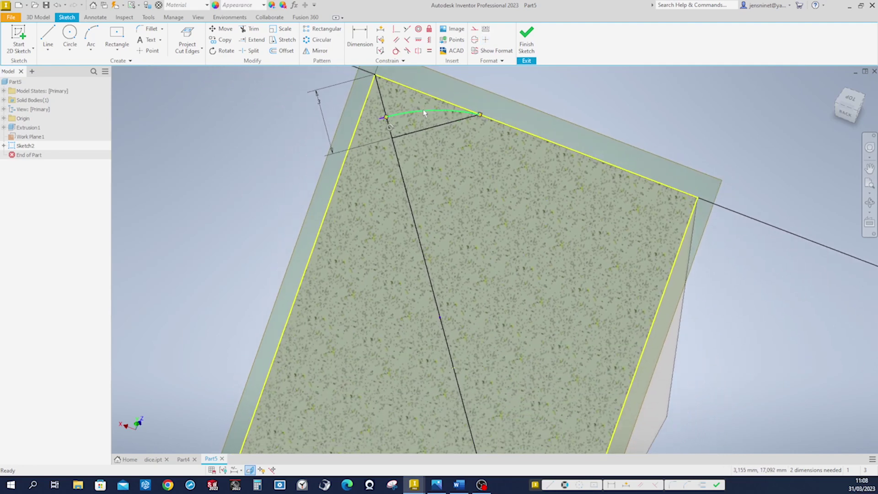
click(460, 112)
drag(440, 318, 438, 299)
middle_drag(571, 103, 580, 138)
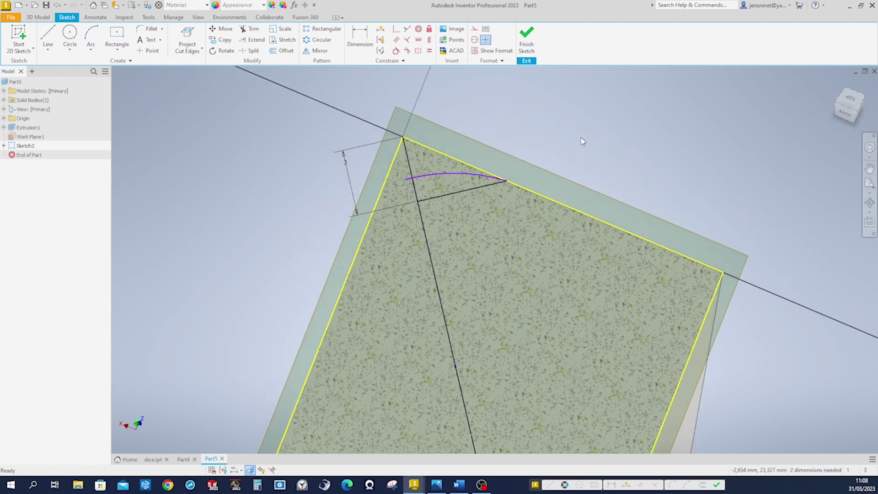
scroll(578, 137, down, 3)
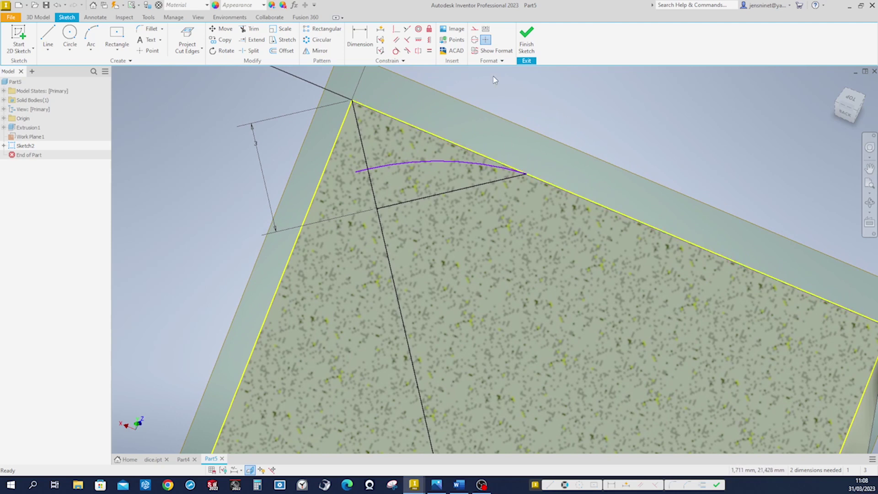
Add a tangent constraint between the arc and the projected rectangle's short upper edge.
click(396, 50)
click(479, 166)
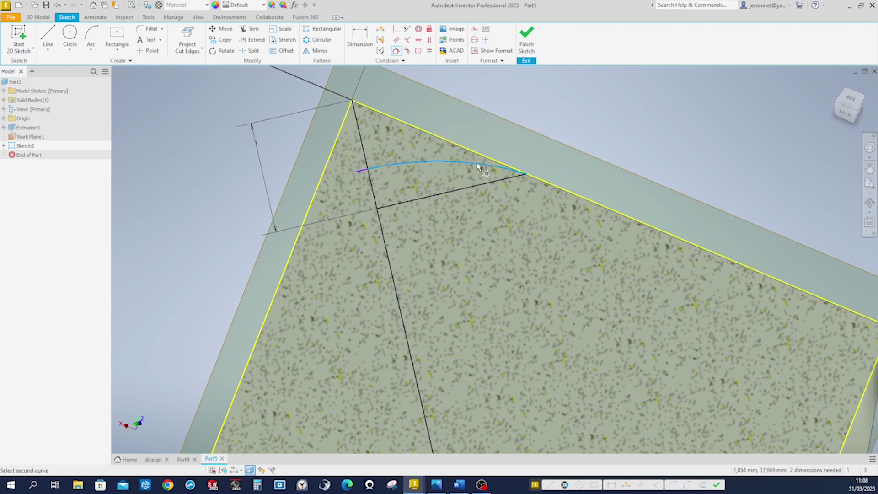
click(480, 154)
scroll(563, 126, down, 2)
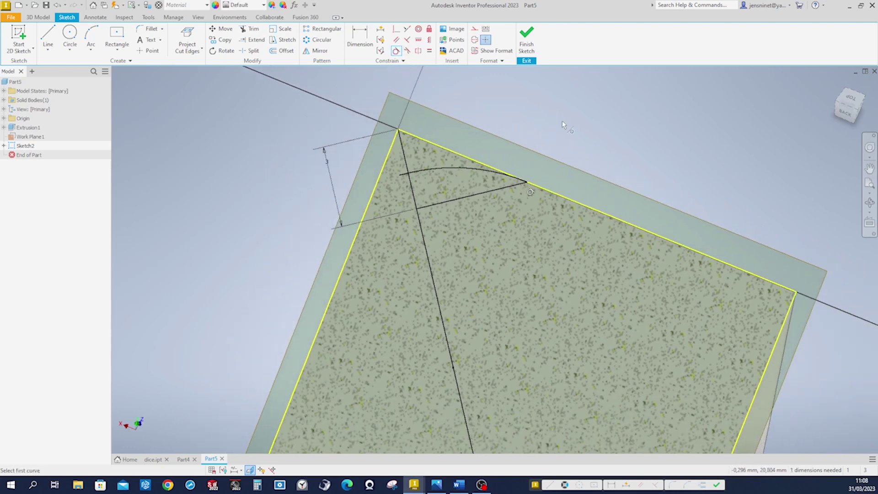
scroll(563, 124, down, 1)
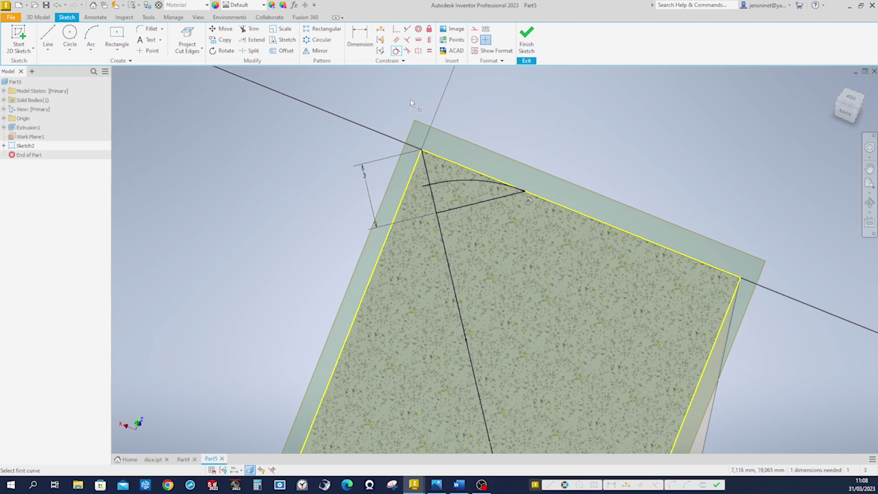
Revolve the corner region outside the arc 360 degrees about the diagonal line as a cut through the cube.
click(40, 18)
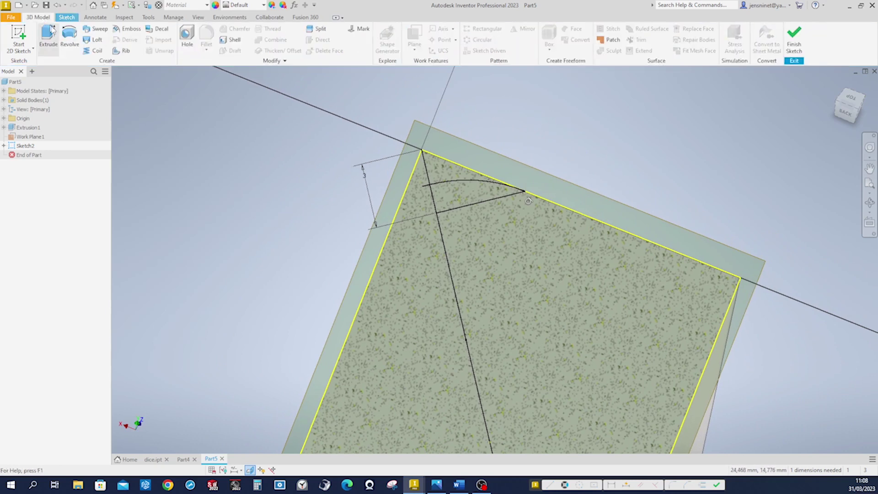
click(69, 36)
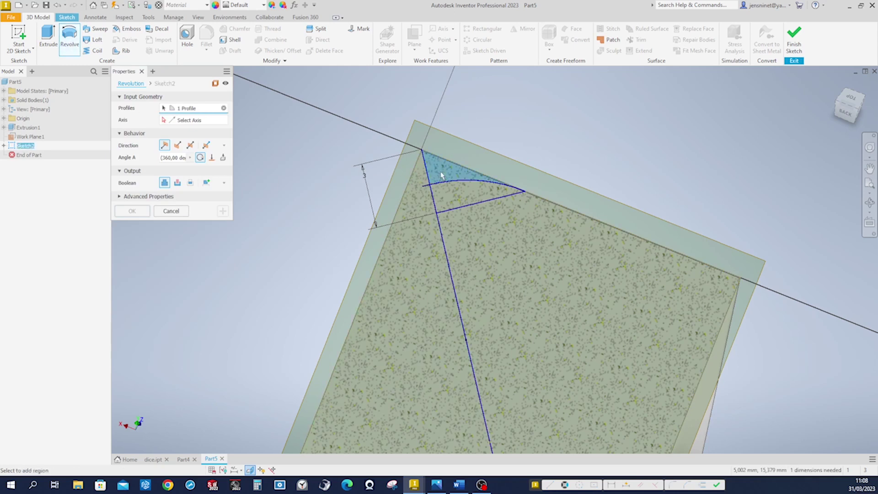
click(197, 120)
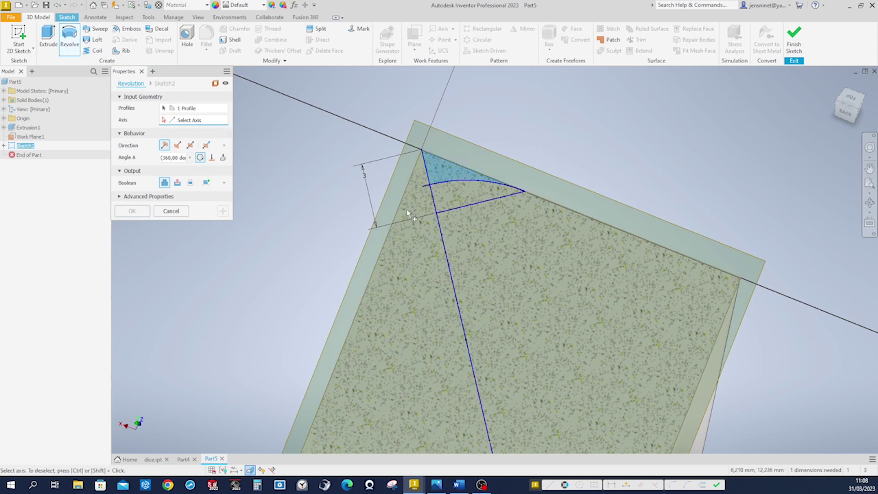
click(442, 238)
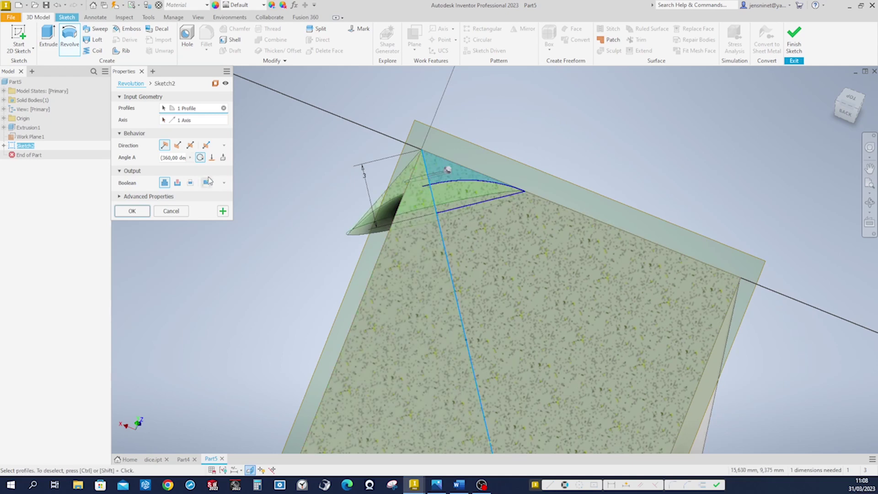
click(177, 182)
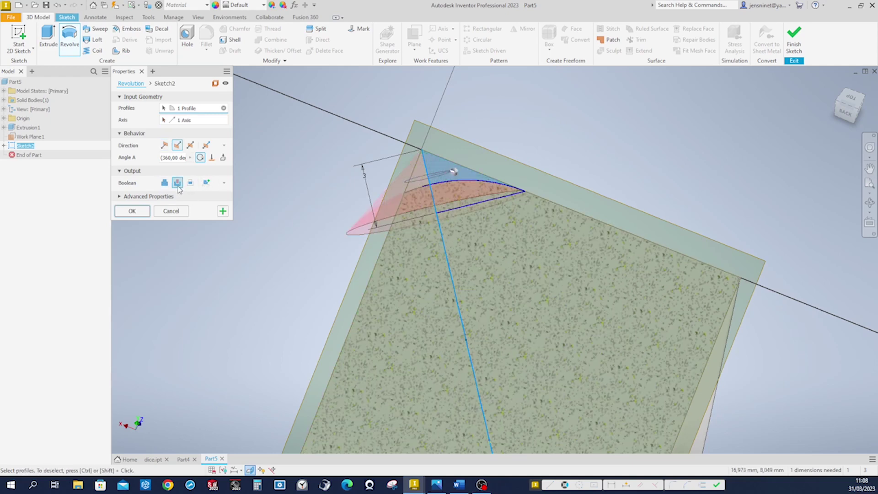
click(132, 211)
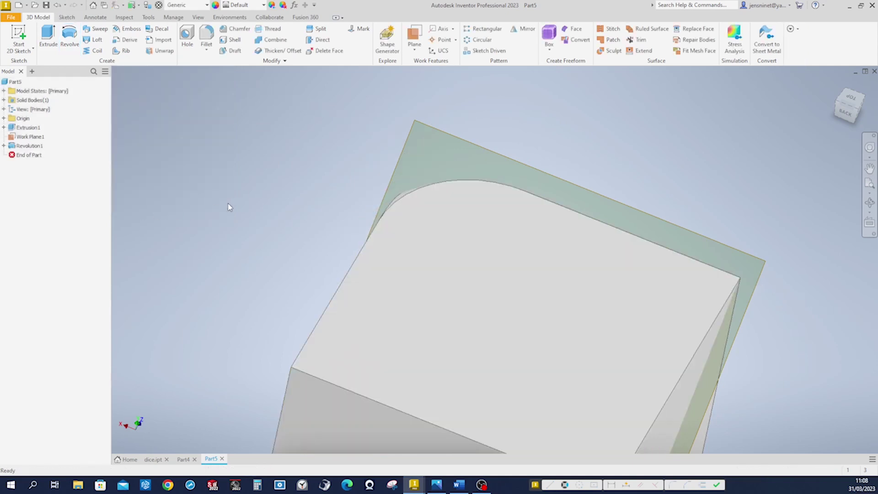
Hide the diagonal work plane and view the cube with its rounded corner.
key(F5)
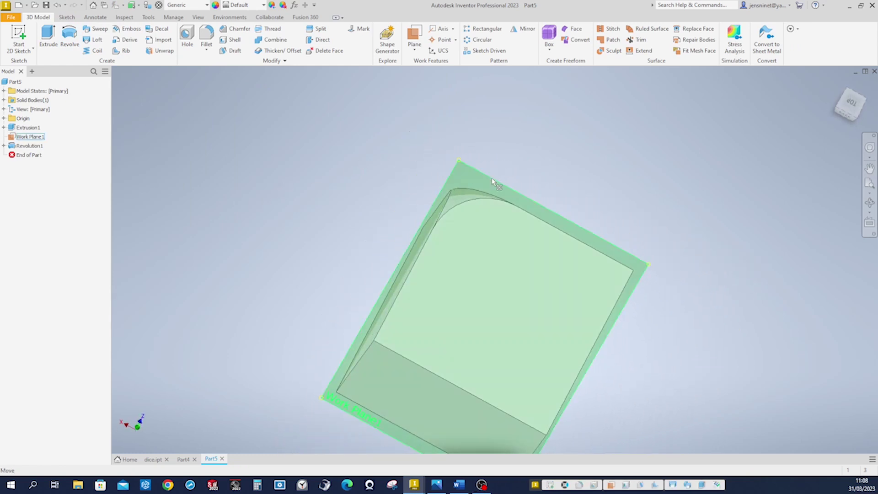
right_click(493, 181)
click(509, 190)
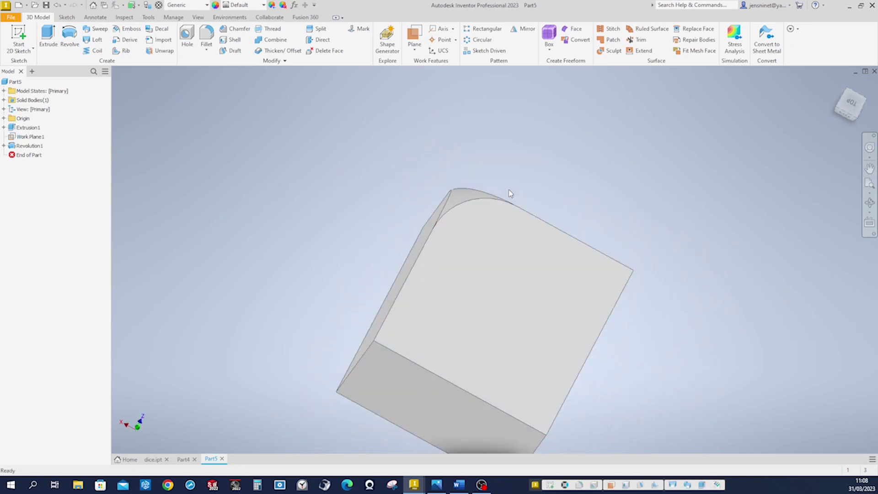
shift+middle_drag(567, 177, 599, 145)
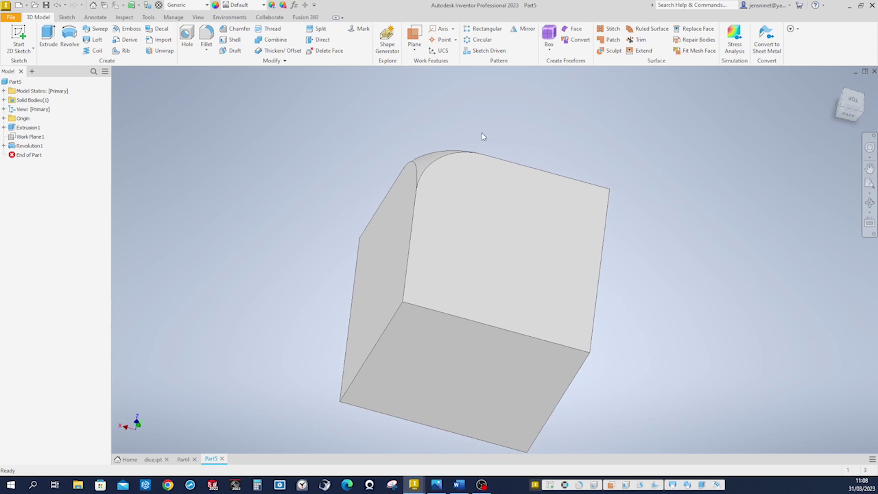
Make the origin X, Y and Z axes visible in the model.
click(4, 117)
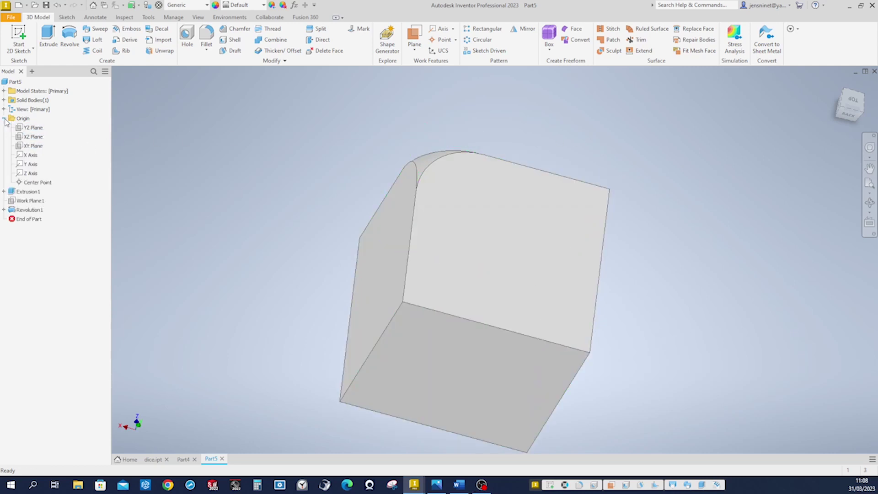
click(32, 155)
shift+click(31, 174)
right_click(32, 174)
click(53, 223)
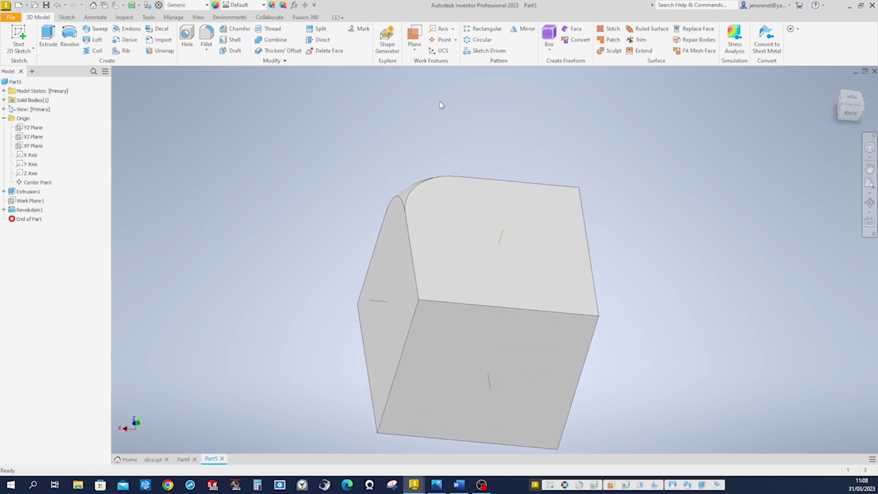
Circular-pattern the revolved corner cut about the Y axis with 4 occurrences over 360 degrees.
click(481, 40)
shift+middle_drag(452, 67, 397, 166)
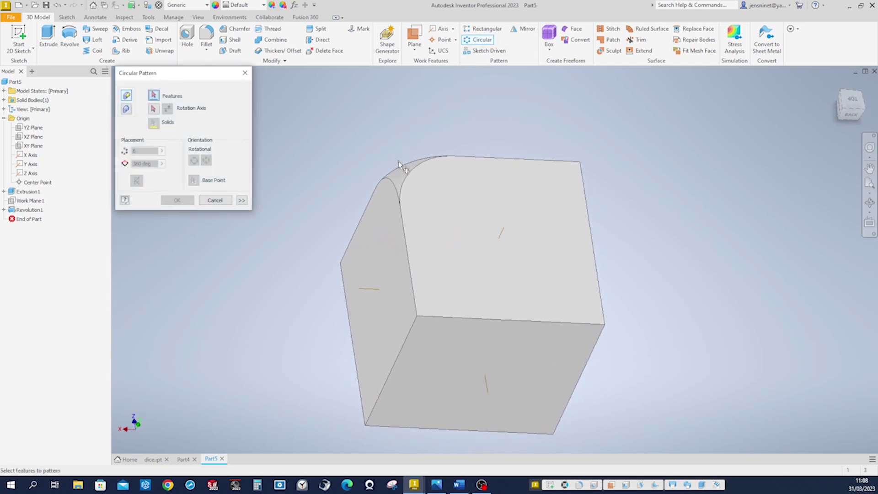
click(154, 109)
shift+middle_drag(511, 249, 505, 243)
click(499, 235)
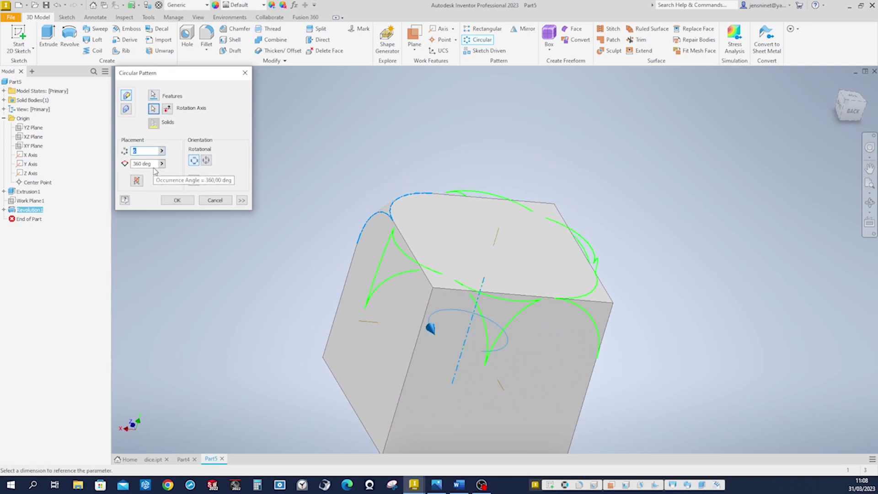
text(4)
click(173, 201)
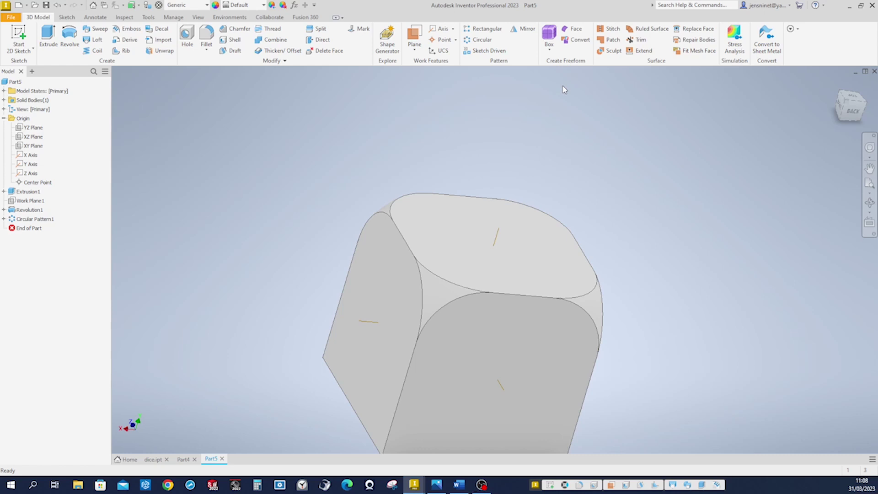
Mirror the revolved corner cut and its circular pattern about the XZ plane.
click(525, 29)
middle_drag(412, 128, 413, 46)
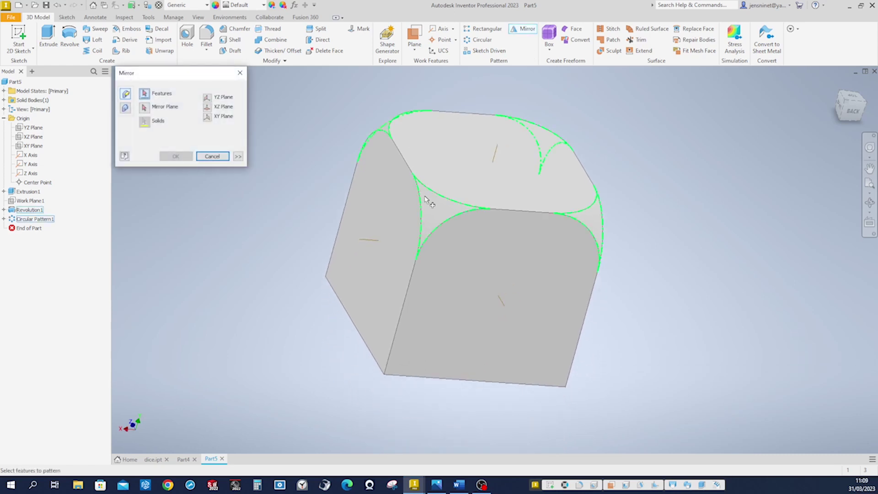
click(144, 108)
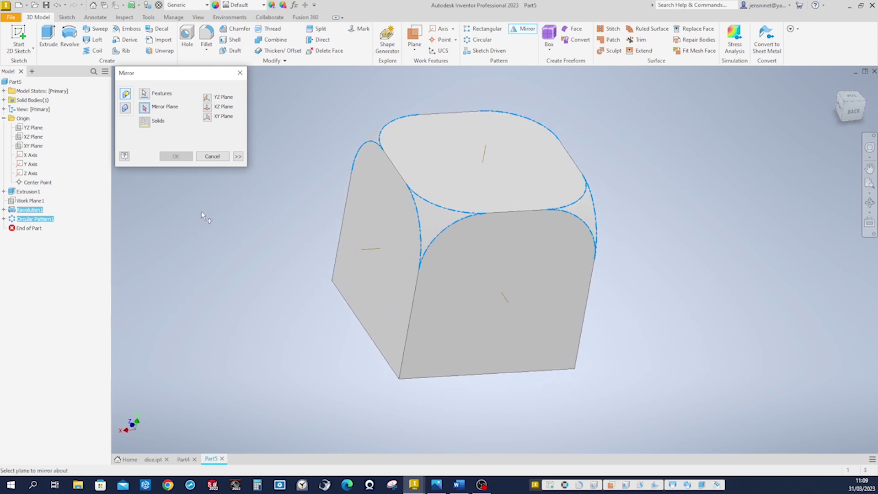
click(208, 109)
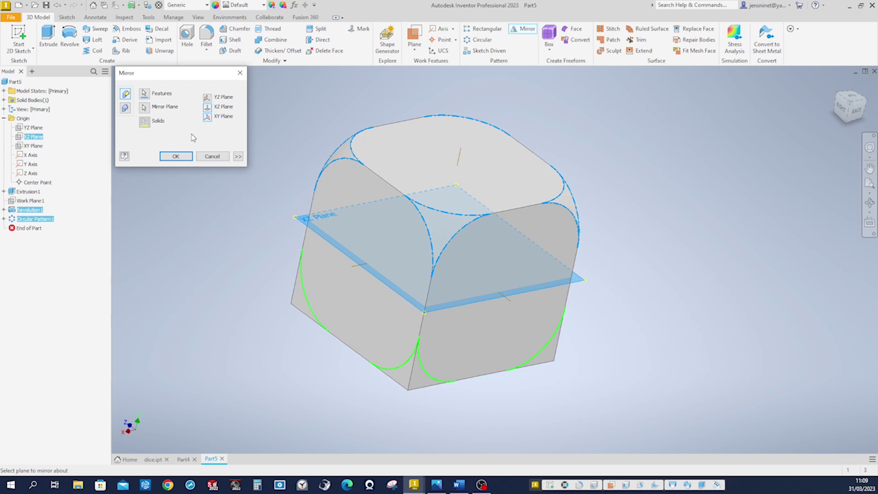
click(176, 156)
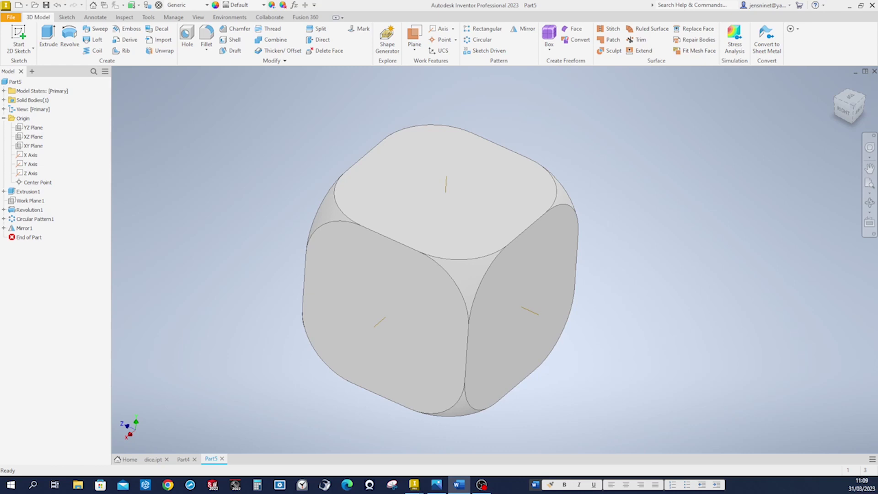
Fillet all edges of the dice with a 0.4 mm radius.
click(636, 183)
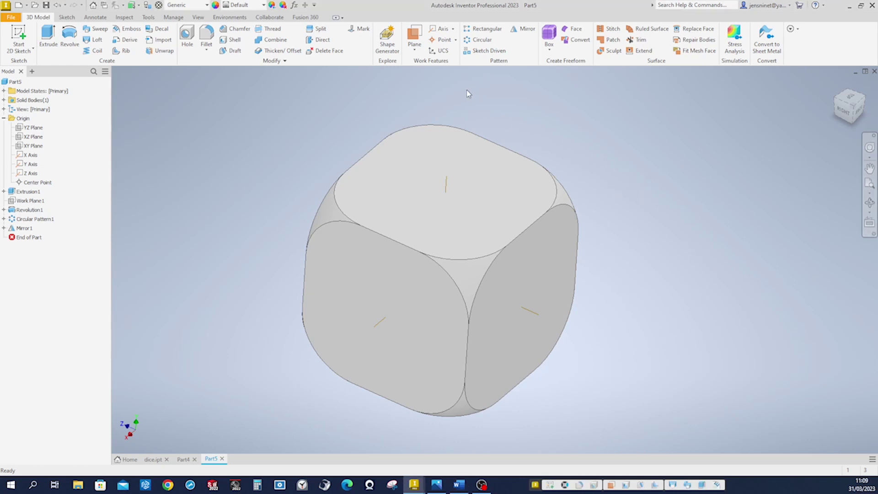
click(206, 37)
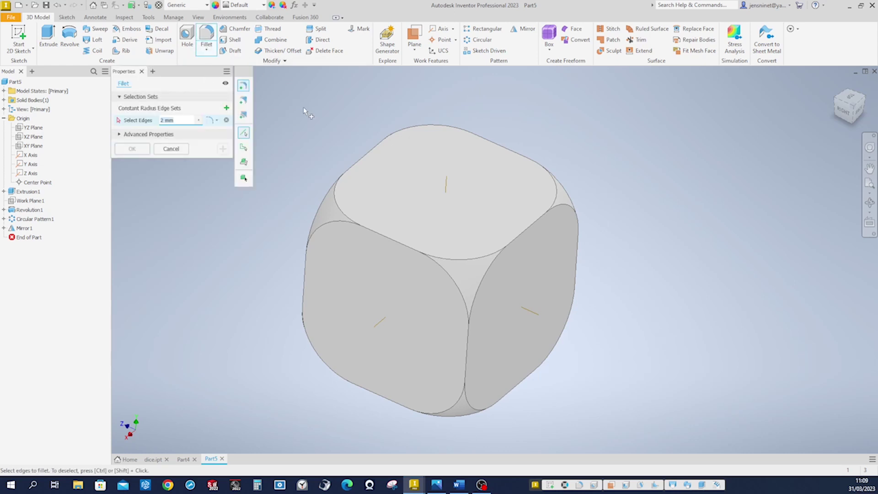
text(.4)
drag(306, 107, 633, 425)
click(132, 150)
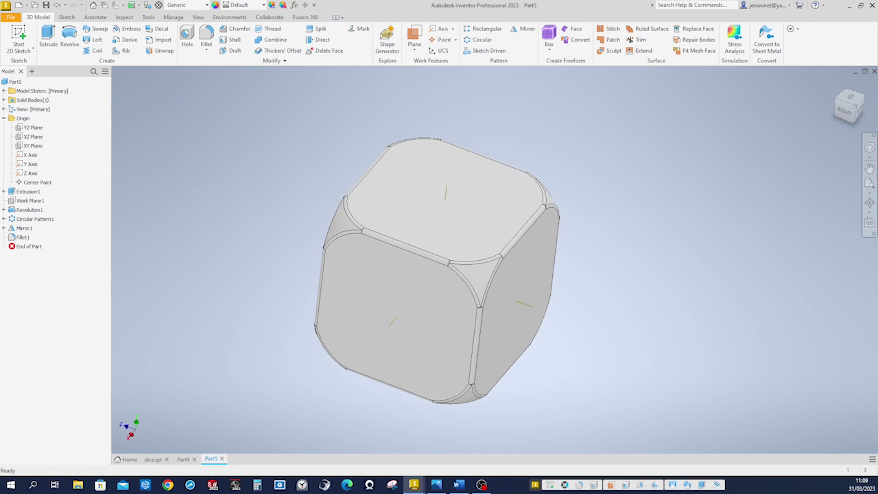
Create a work plane offset -4 mm from a side face, into the dice.
shift+middle_drag(638, 240, 539, 188)
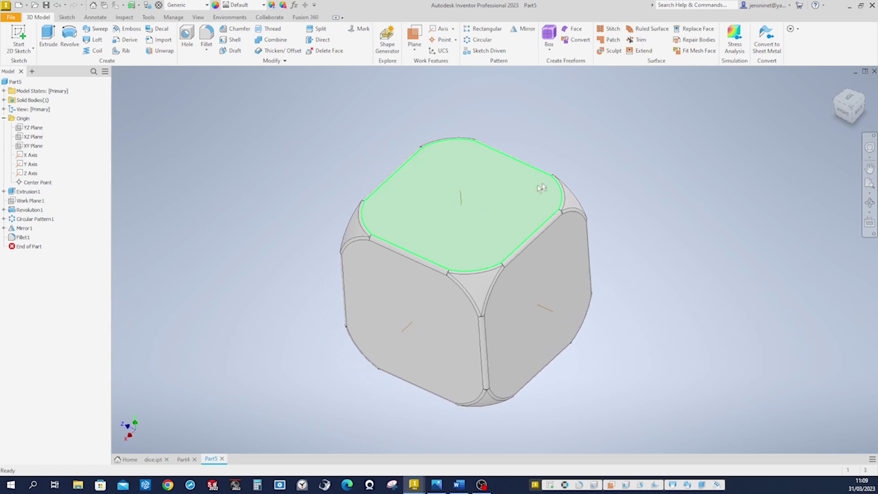
shift+middle_drag(505, 131, 525, 94)
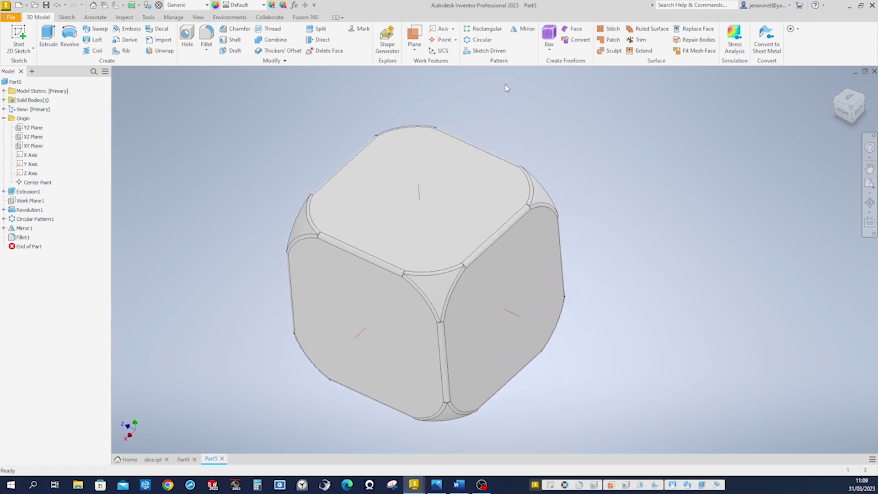
click(416, 51)
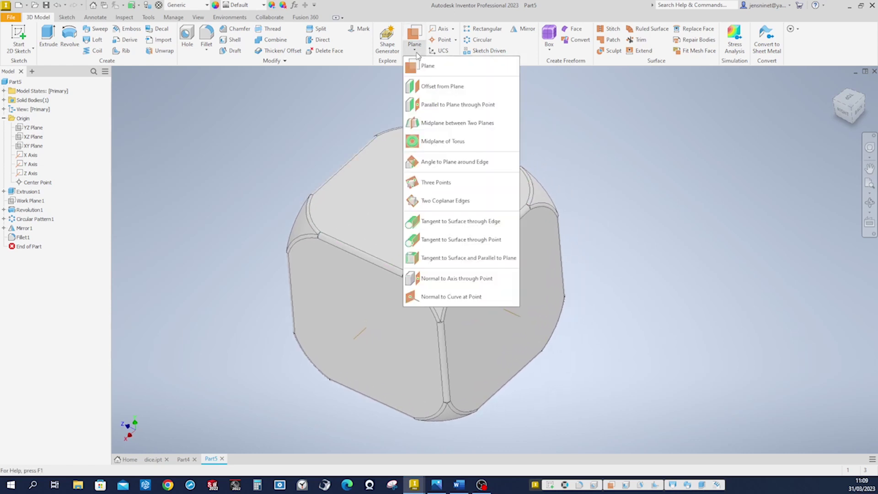
click(423, 85)
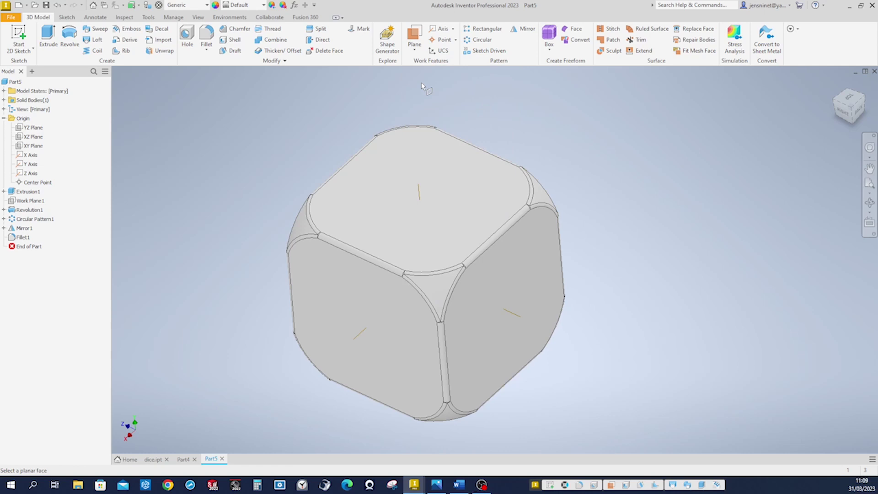
click(340, 273)
shift+middle_drag(361, 337, 383, 325)
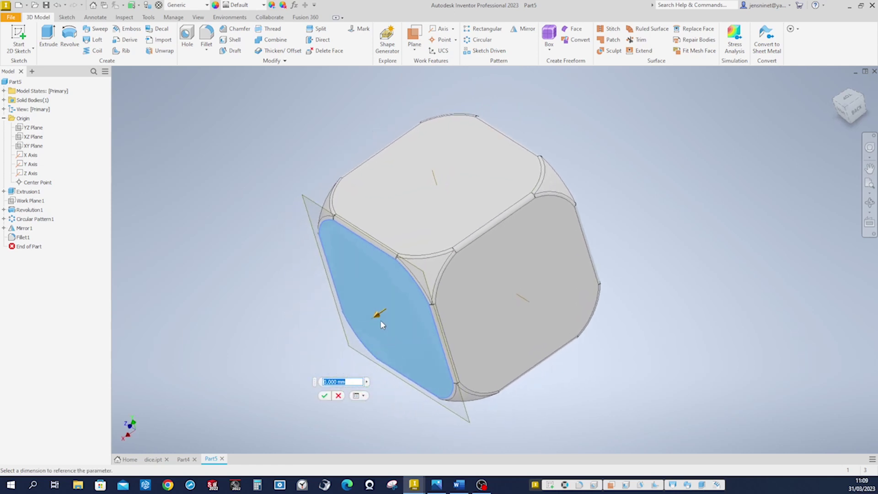
drag(378, 320, 428, 278)
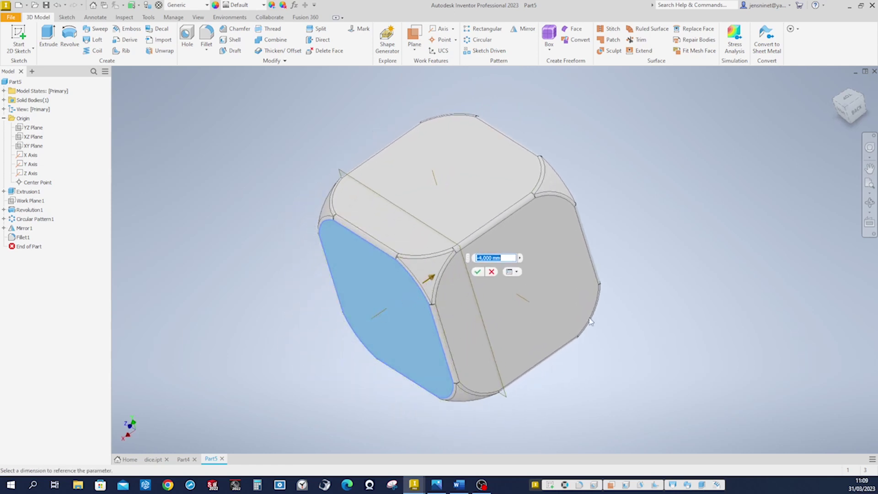
scroll(563, 298, down, 2)
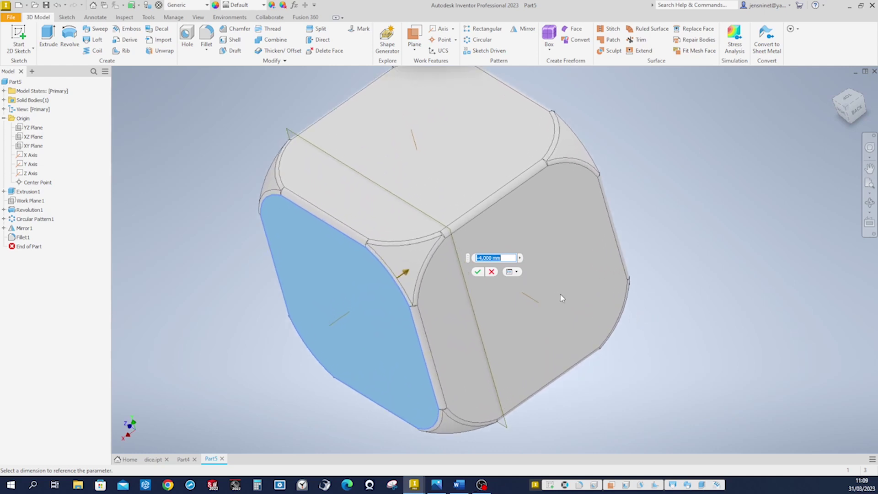
click(477, 273)
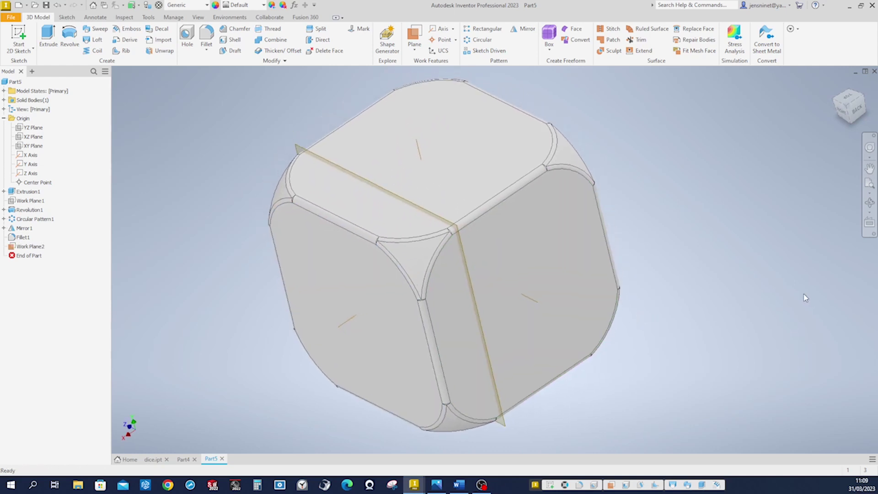
Start a sketch on the offset work plane, slice the graphics there and project the dice's cut edges.
click(309, 158)
click(335, 157)
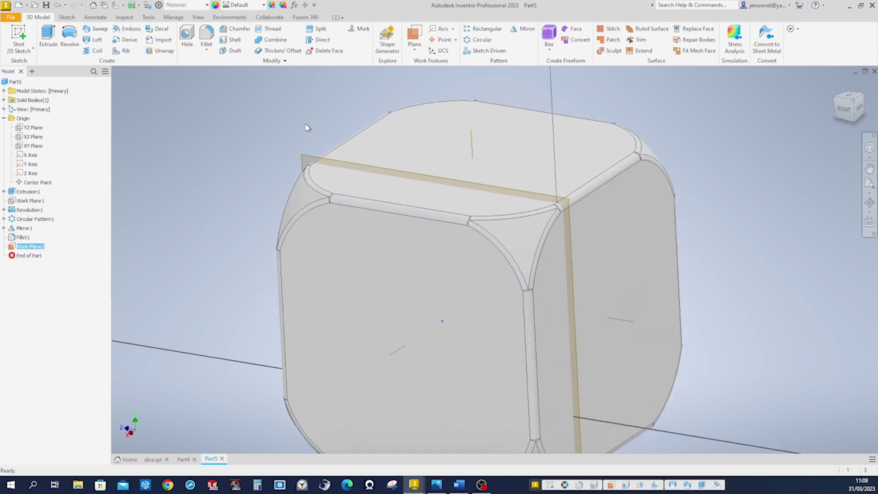
key(F7)
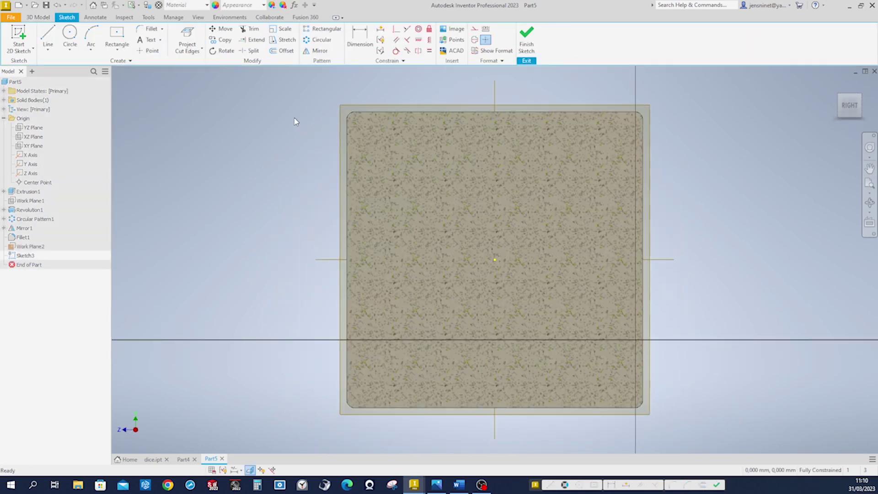
click(195, 51)
click(205, 84)
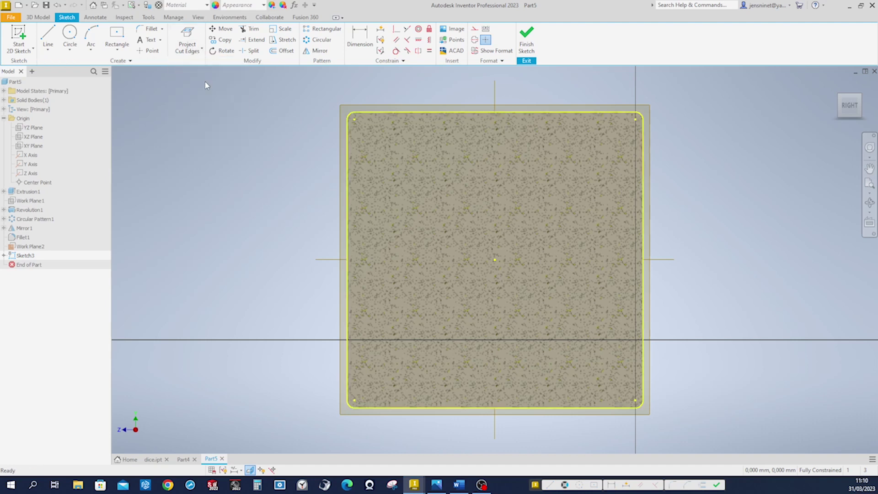
Draw a short vertical line down into the dice from the projected upper edge, between its midpoint and the right corner.
right_click(744, 143)
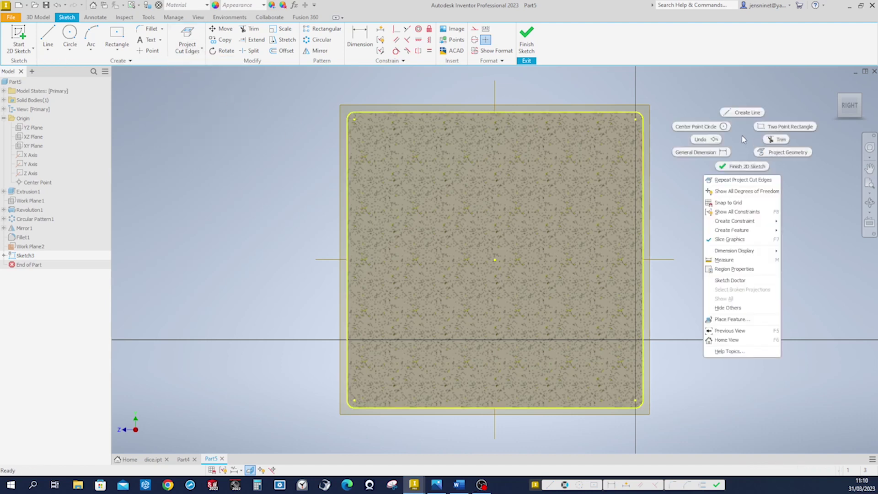
click(740, 118)
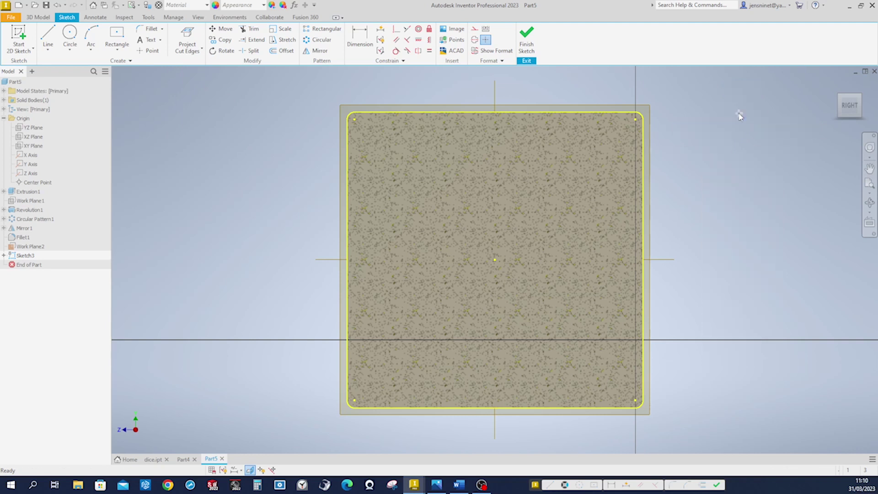
click(558, 119)
click(559, 134)
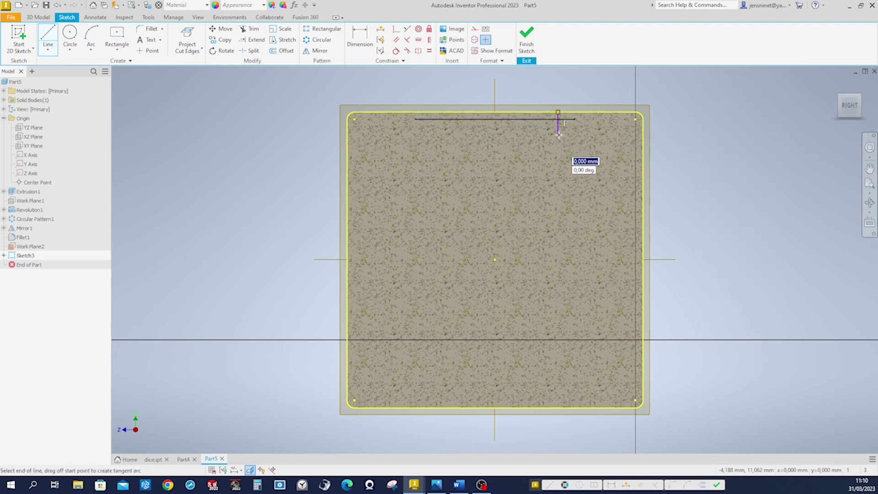
key(Escape)
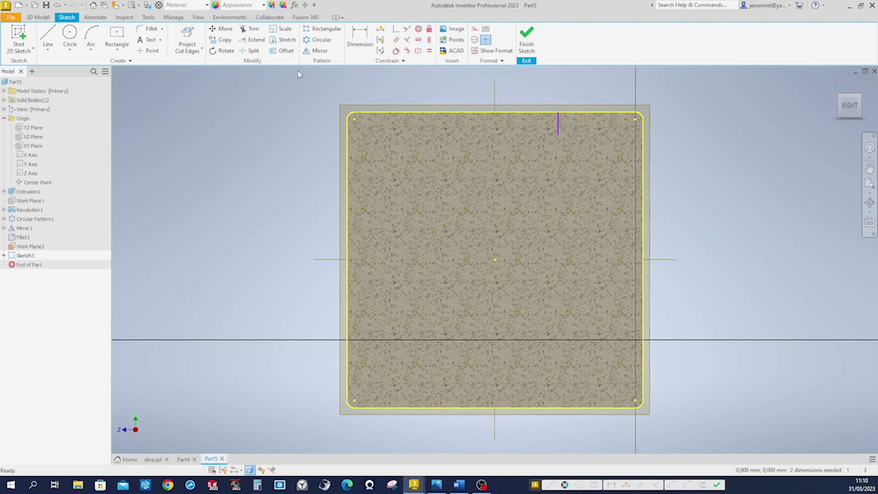
click(91, 37)
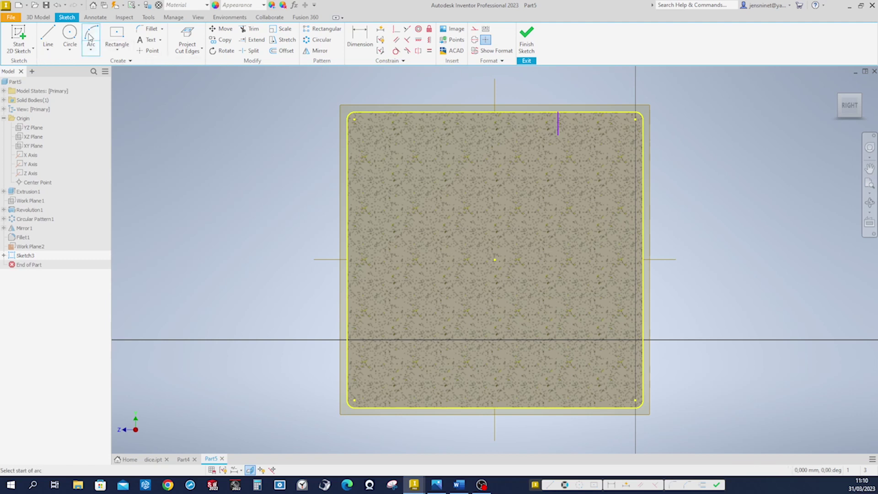
click(558, 134)
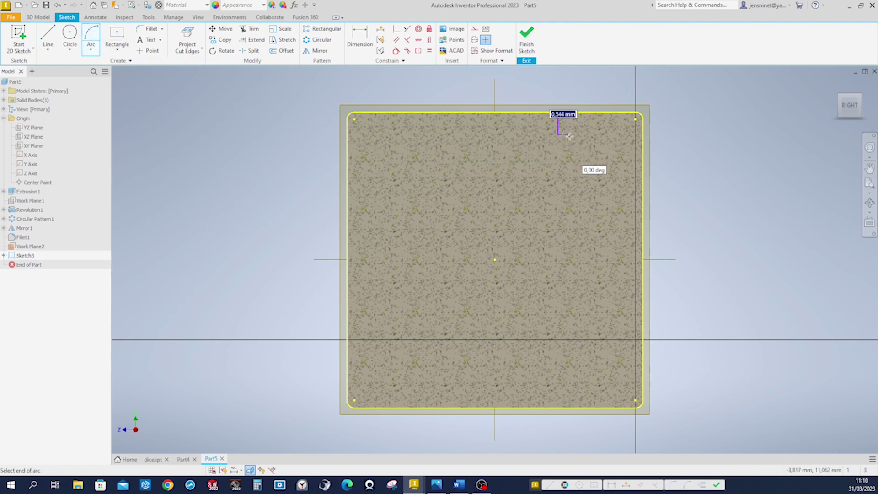
click(607, 112)
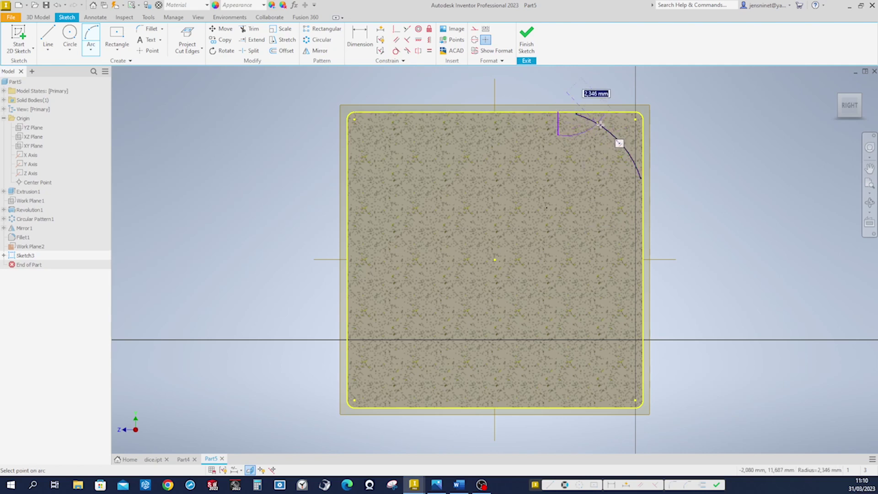
scroll(508, 99, down, 3)
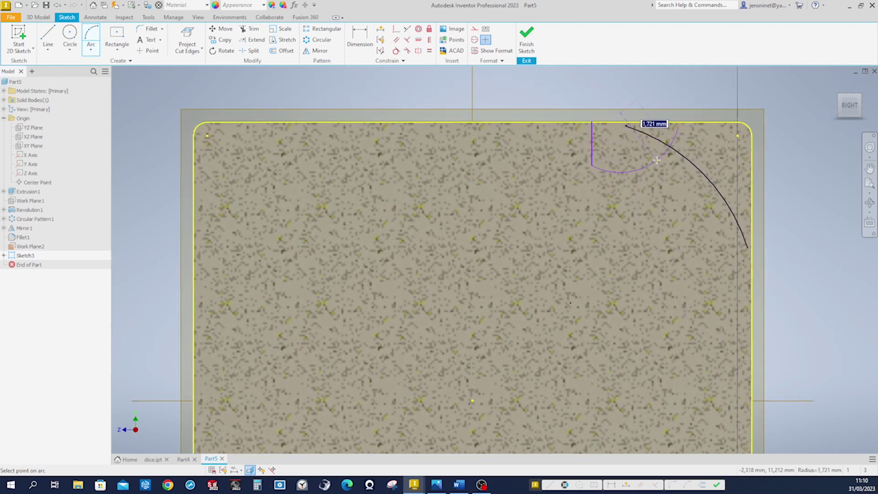
key(Escape)
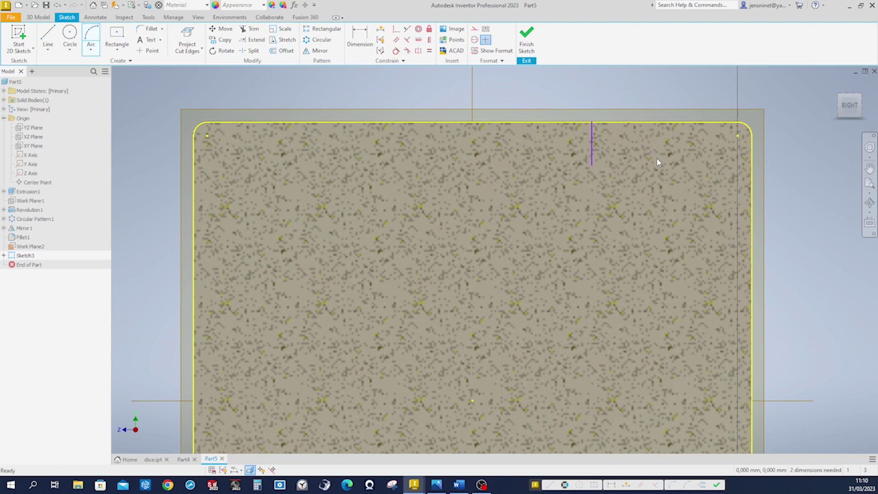
Draw a three-point arc of about 3.2 mm radius from the short line's lower end to the projected upper edge, bulging downward.
click(91, 40)
click(592, 164)
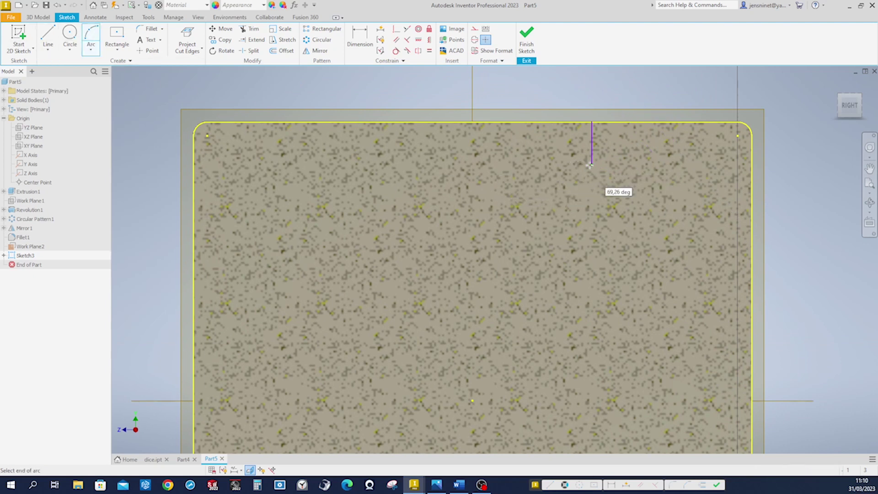
click(660, 122)
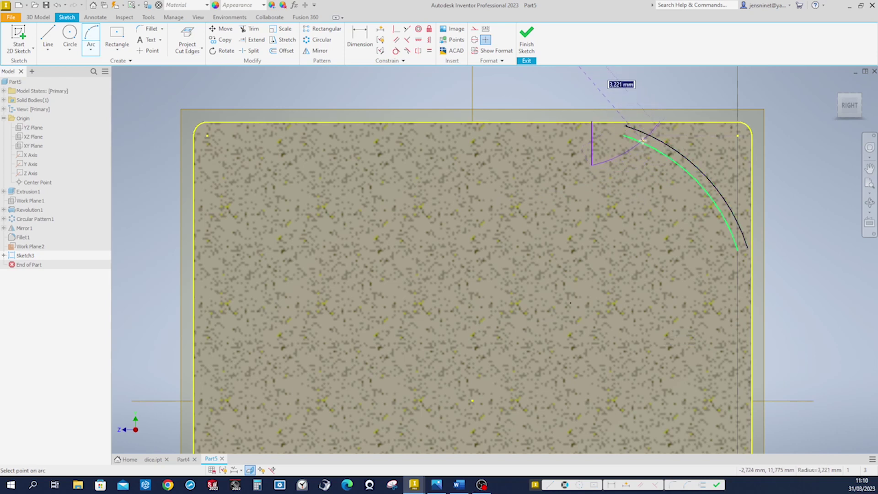
click(643, 140)
key(Escape)
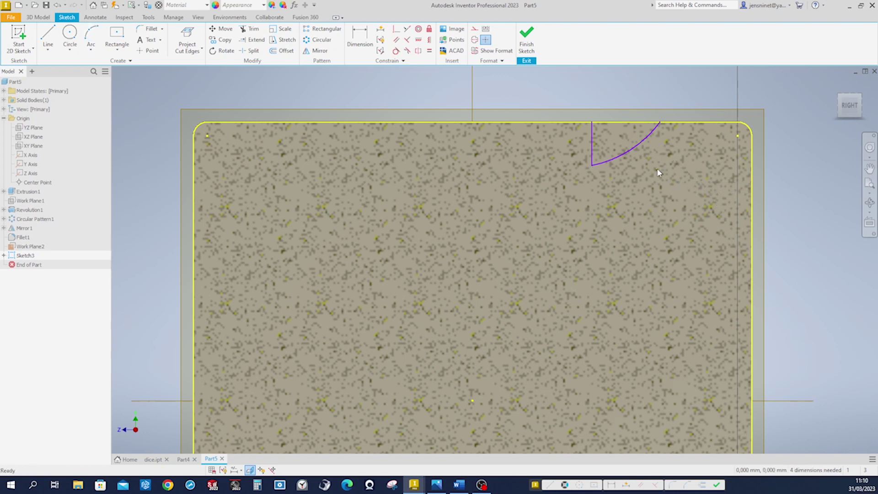
Draw a horizontal line about 1.3 mm long from the vertical line's lower end, away from the arc, and make it tangent to the arc.
key(l)
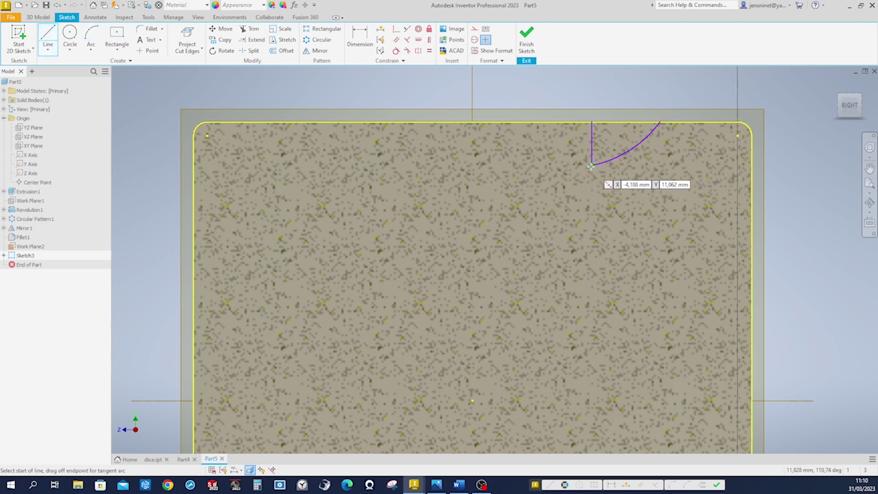
click(591, 165)
click(552, 166)
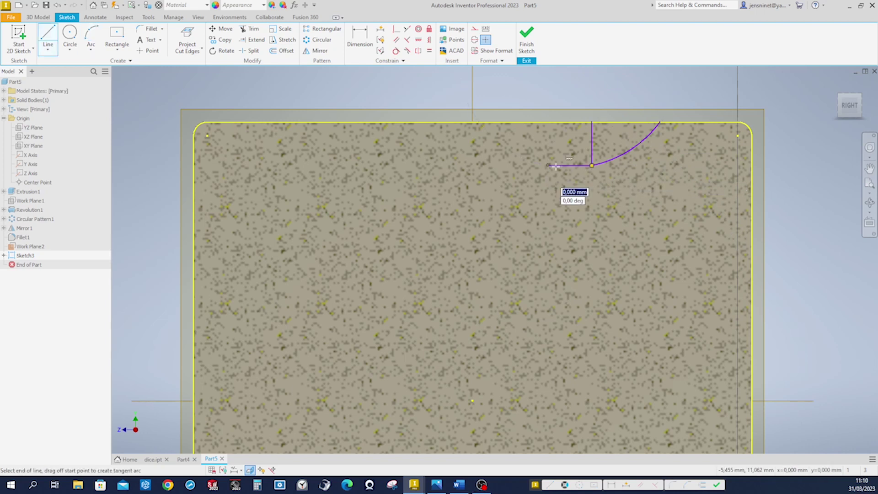
key(Escape)
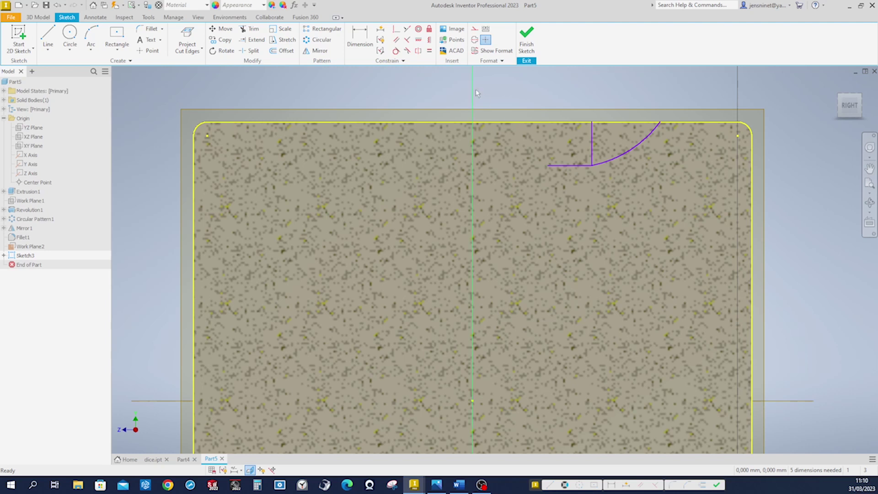
click(396, 51)
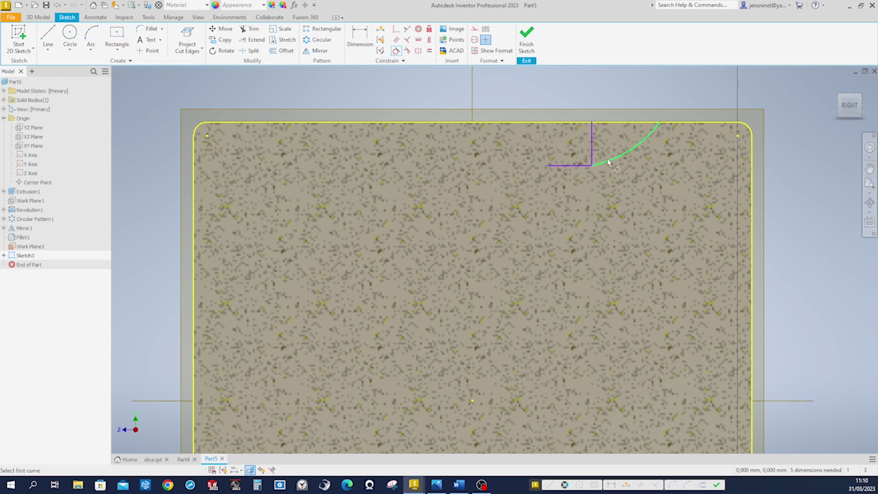
click(588, 166)
click(600, 167)
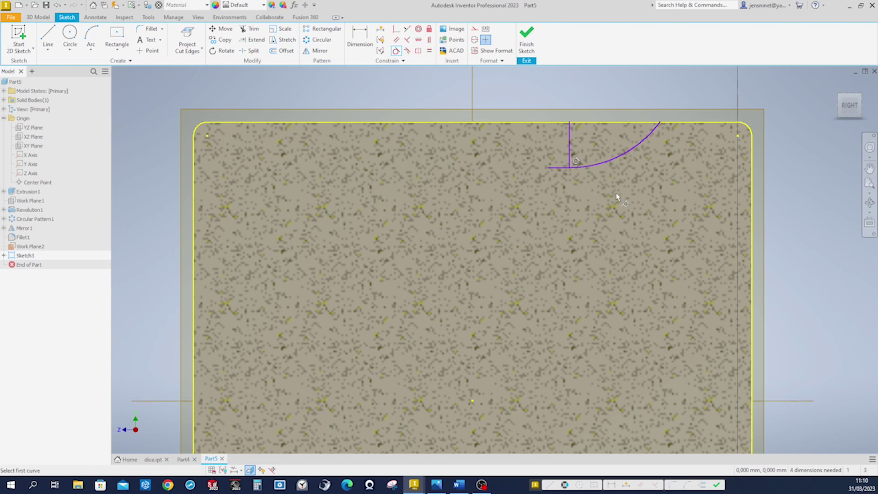
Dimension the short vertical line 4 mm from the dice's projected right edge.
key(d)
click(570, 160)
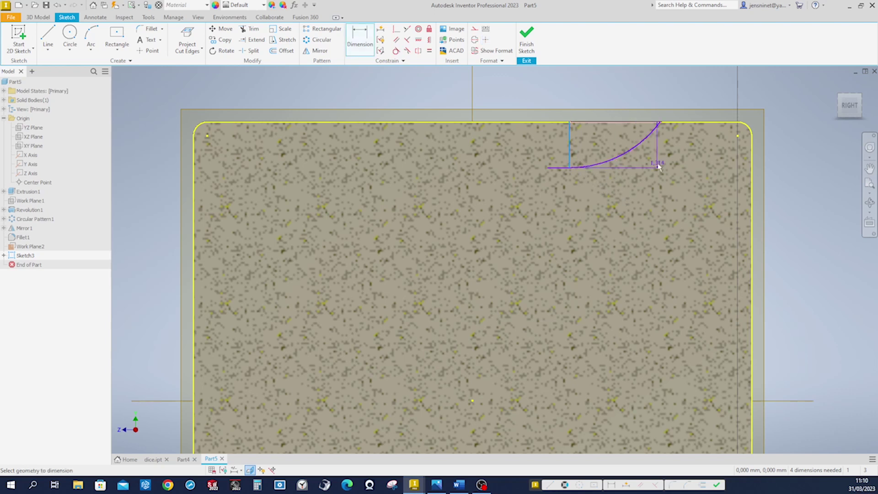
click(752, 172)
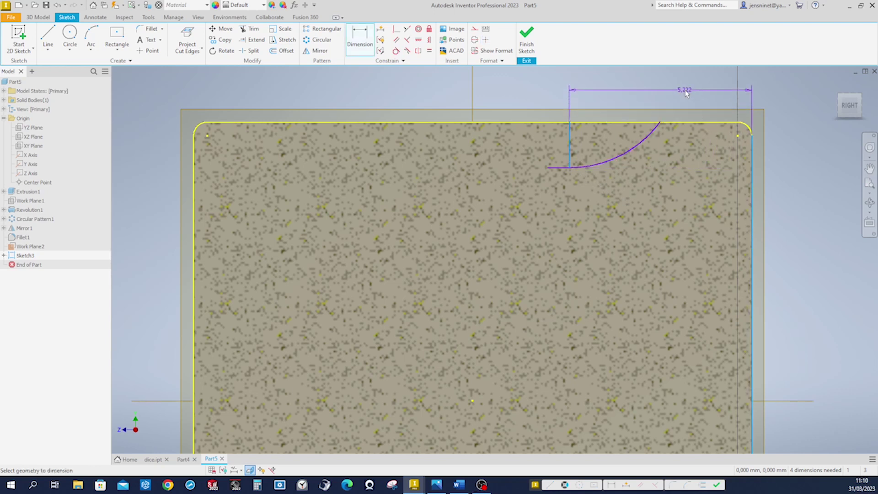
click(686, 93)
text(4)
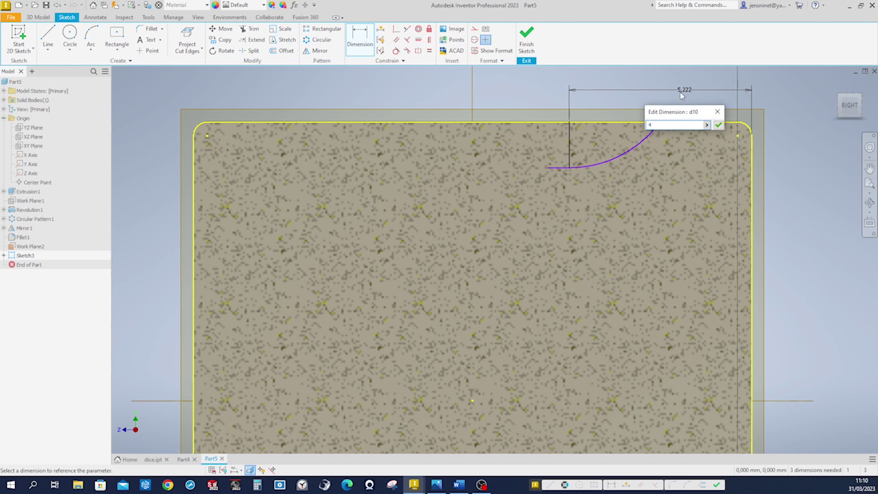
key(Return)
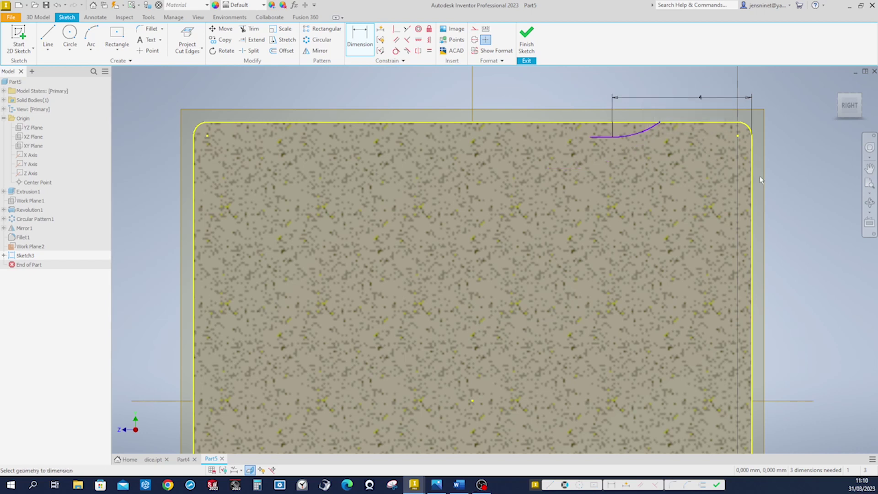
Dimension the depth from the projected upper edge to the short horizontal line as 0.6 mm.
scroll(645, 164, up, 3)
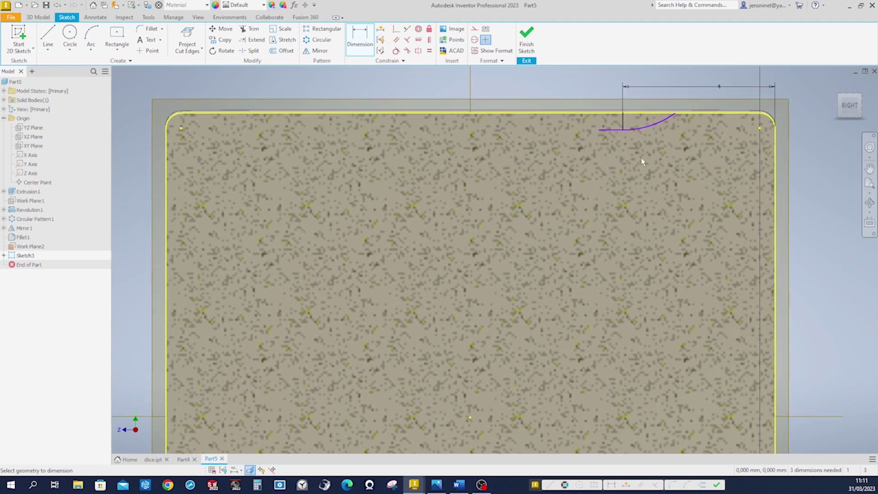
click(618, 152)
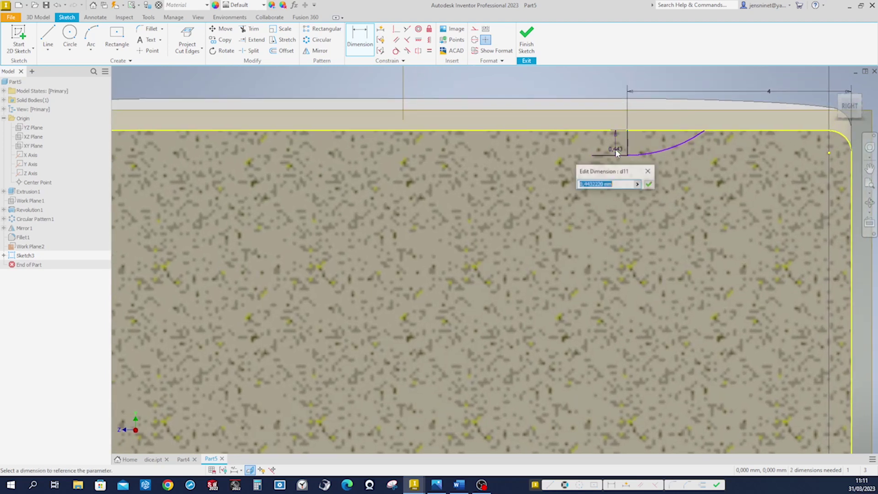
text(,6)
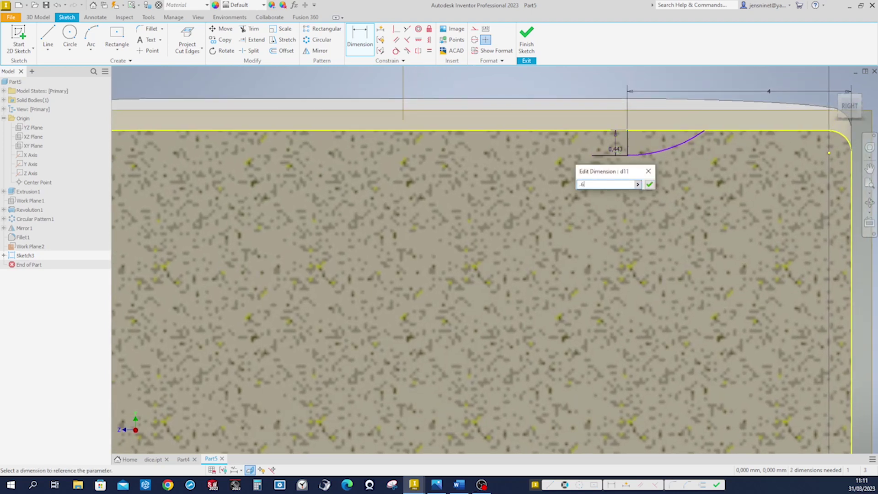
key(Return)
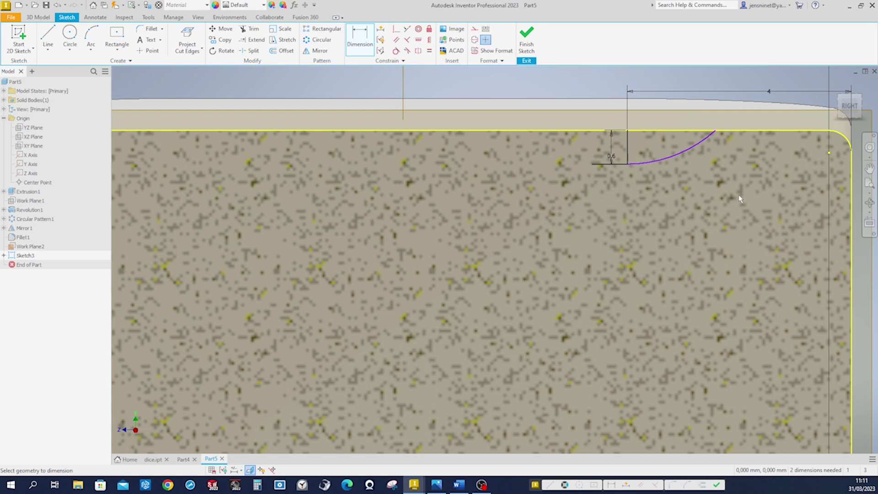
key(Escape)
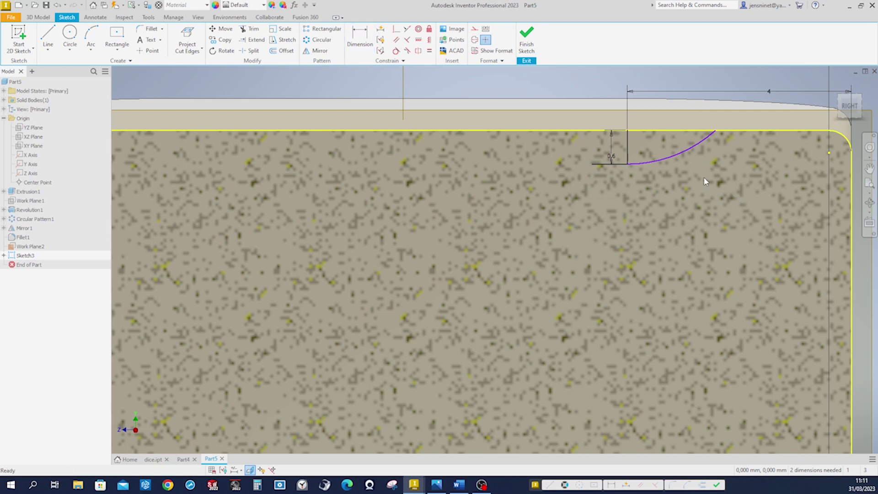
Dimension the horizontal distance between the vertical line's upper end and the arc's outer end as 1.5 mm.
scroll(689, 174, up, 1)
drag(732, 127, 746, 125)
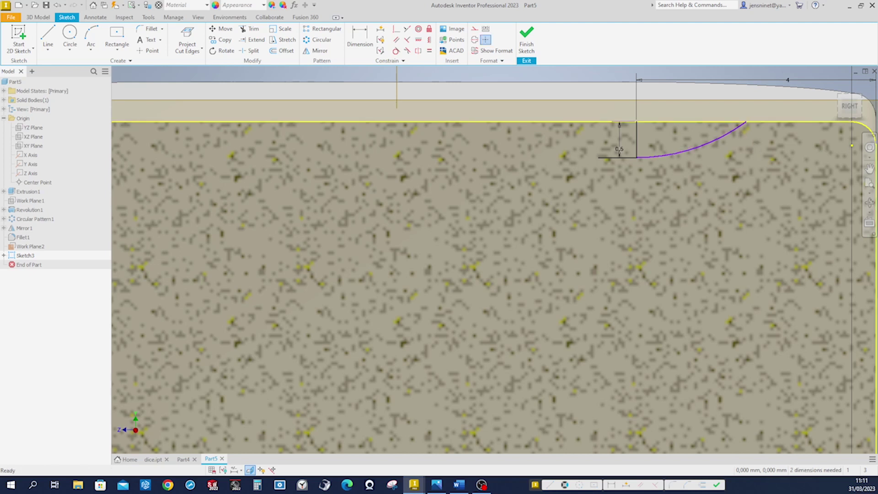
scroll(483, 282, down, 2)
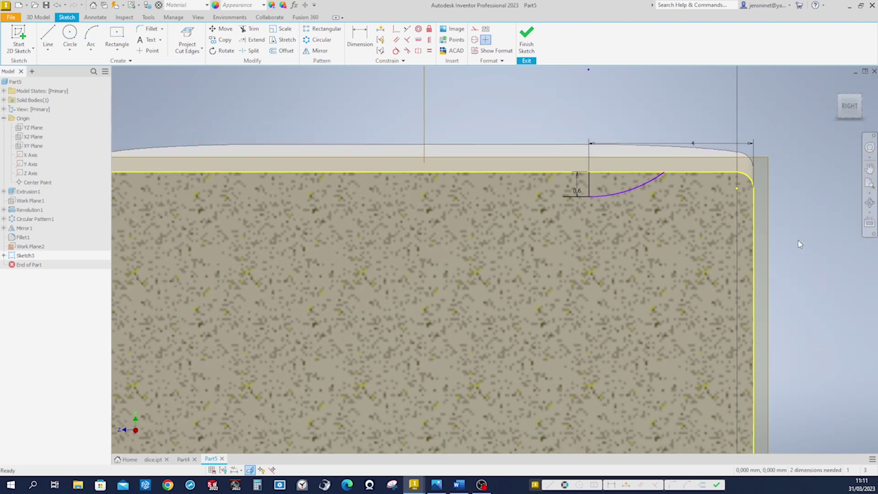
key(d)
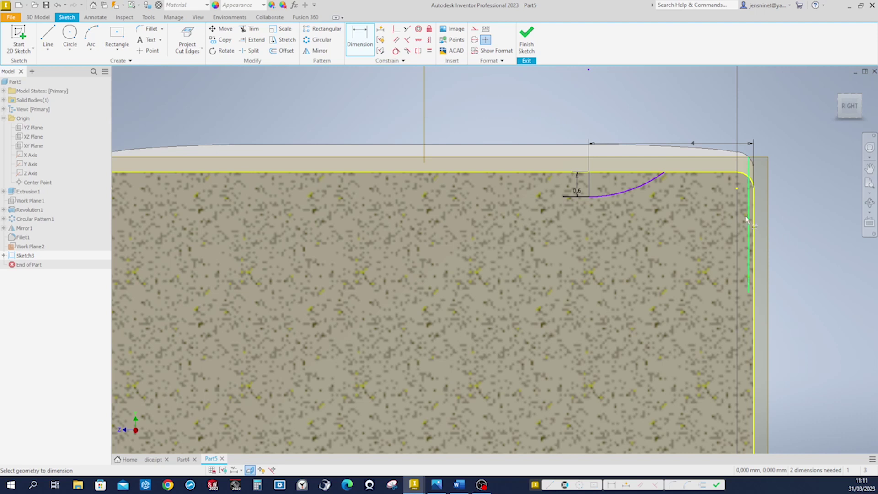
click(663, 173)
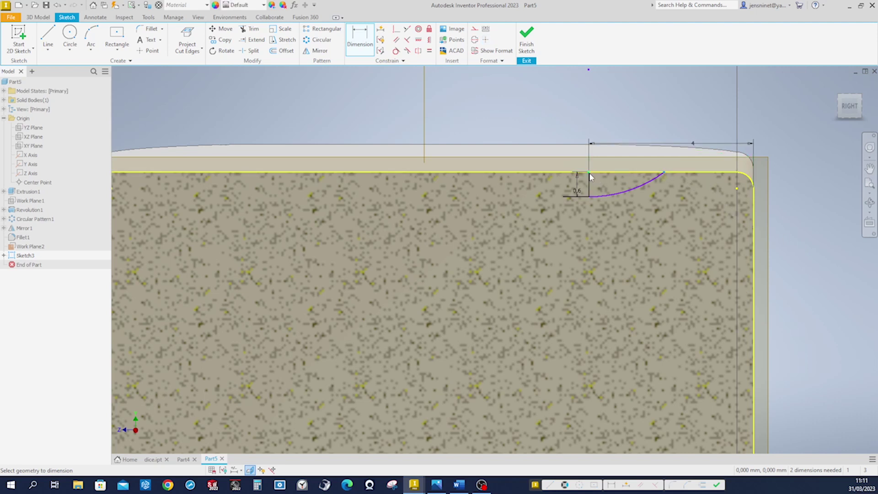
click(589, 173)
click(614, 131)
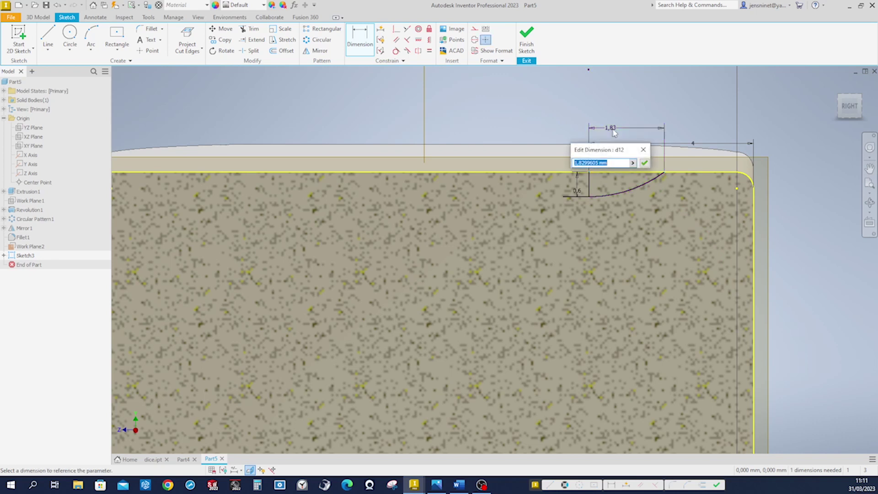
text(1.5)
key(Return)
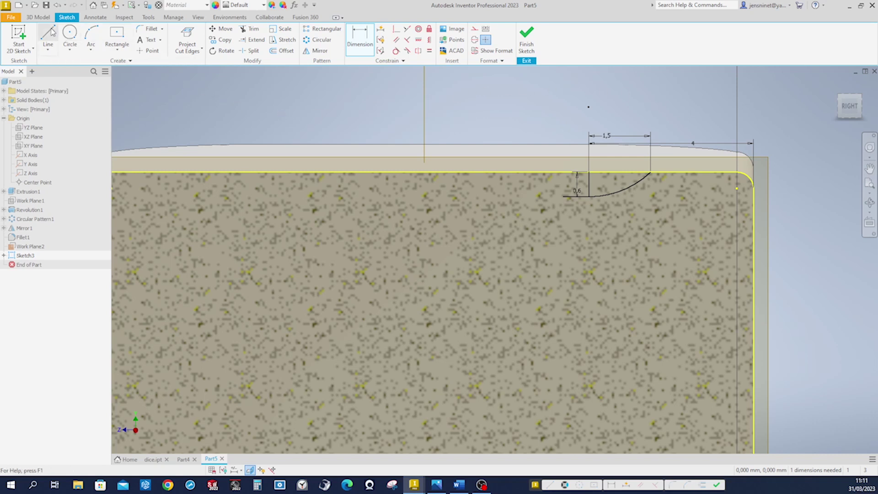
Revolve the closed arc profile 360° around the short vertical line as a cut to form the first pip.
click(38, 17)
click(69, 36)
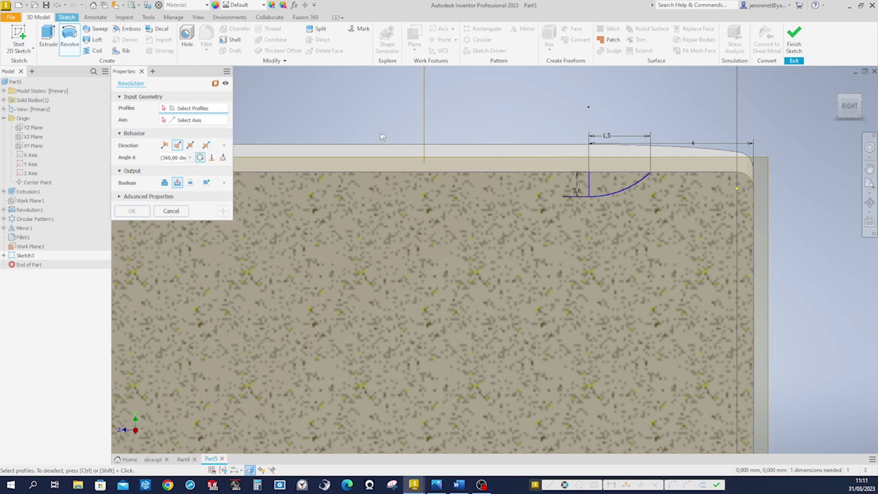
click(604, 187)
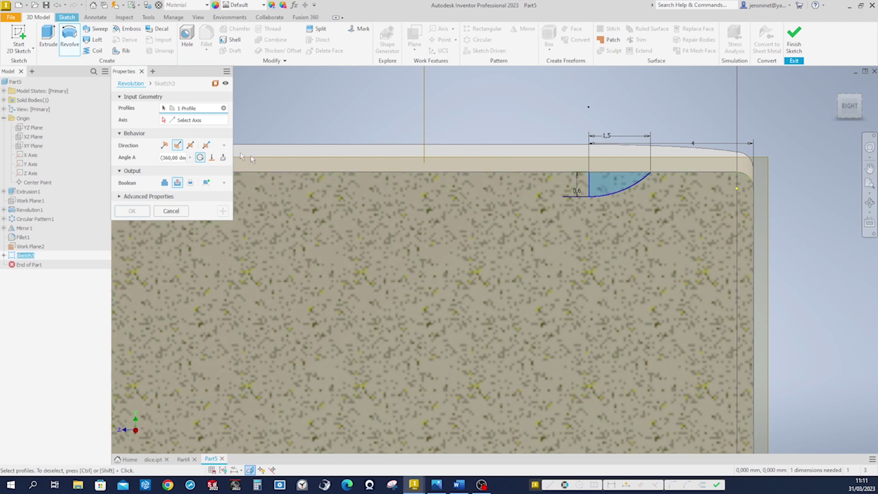
click(589, 186)
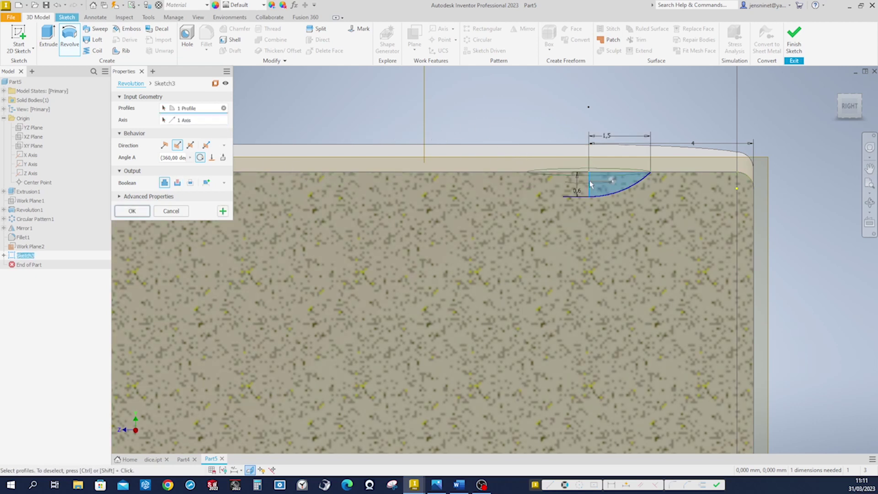
click(176, 183)
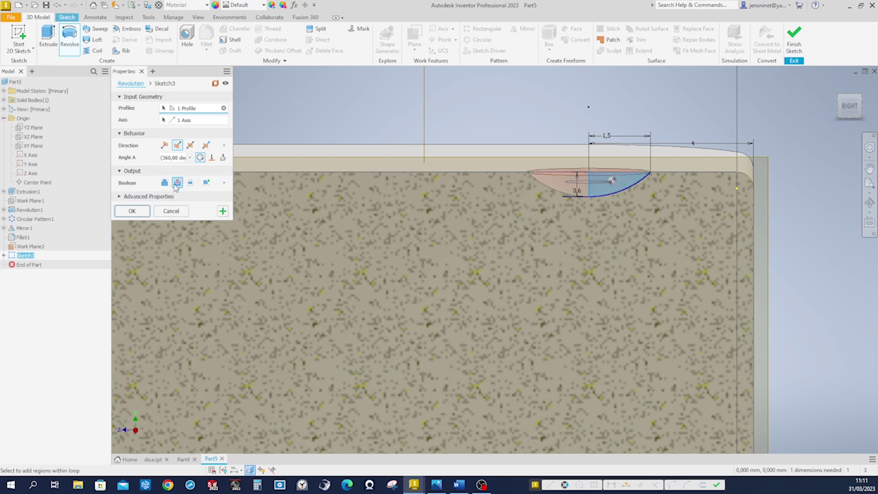
click(140, 214)
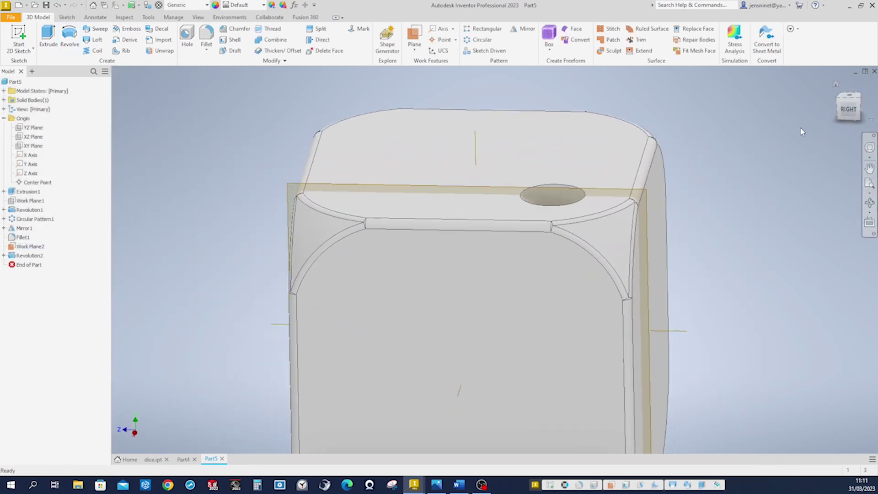
Hide the offset work plane that runs through the pip.
key(F6)
scroll(722, 210, up, 3)
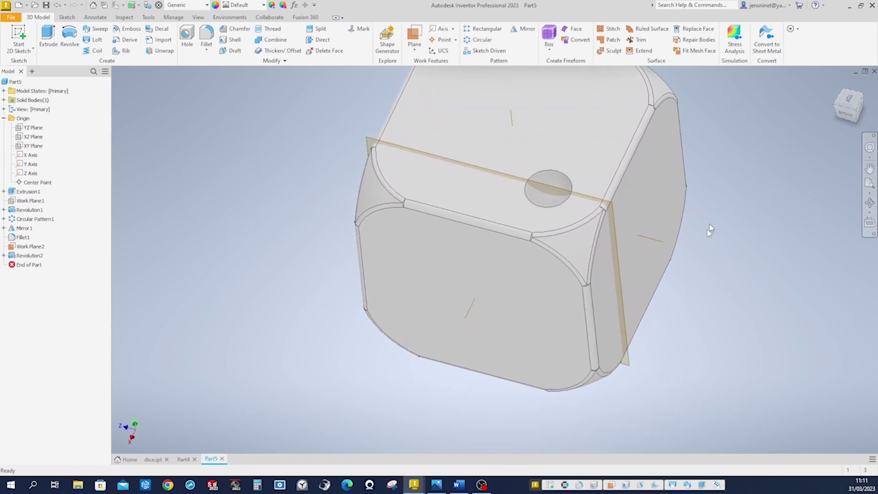
right_click(627, 362)
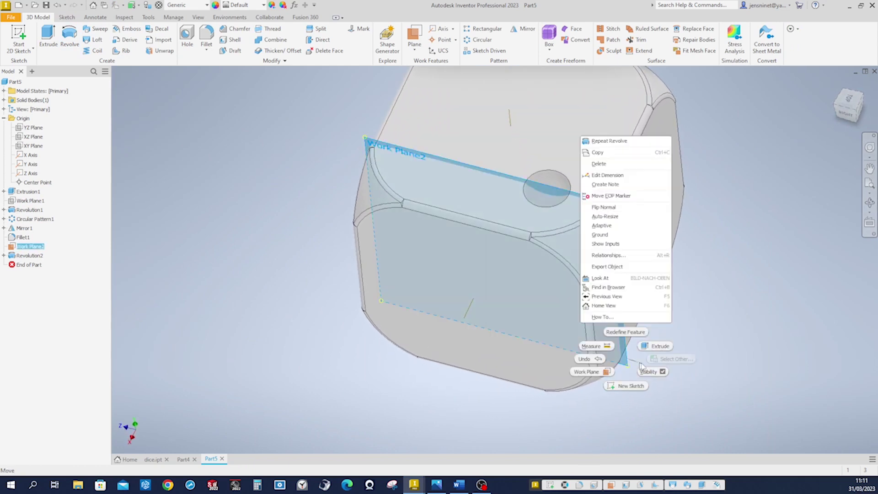
click(653, 372)
scroll(765, 316, up, 1)
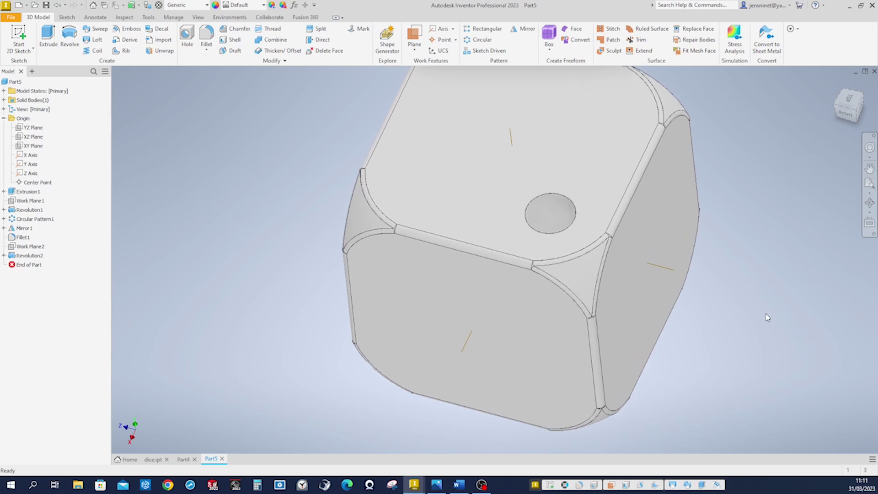
scroll(765, 315, down, 1)
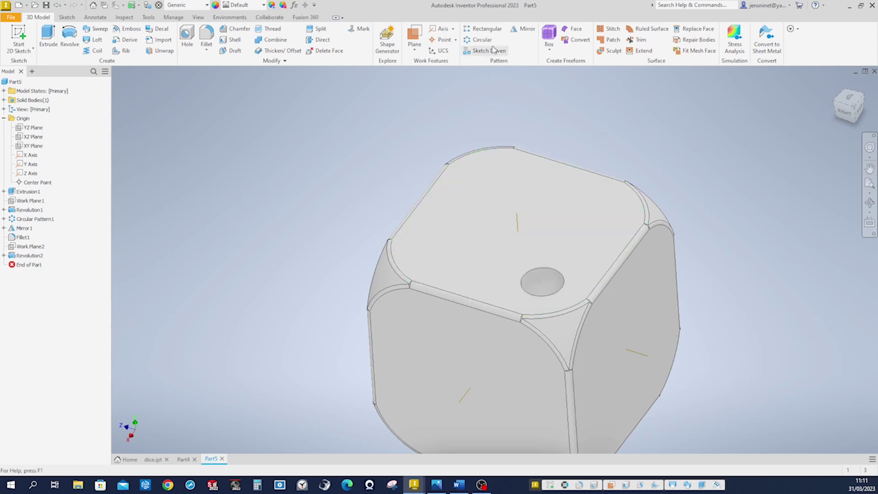
Set up a rectangular pattern of the revolved pip with 3 occurrences spaced 4 mm, directed inward along the adjacent upper edge.
click(484, 29)
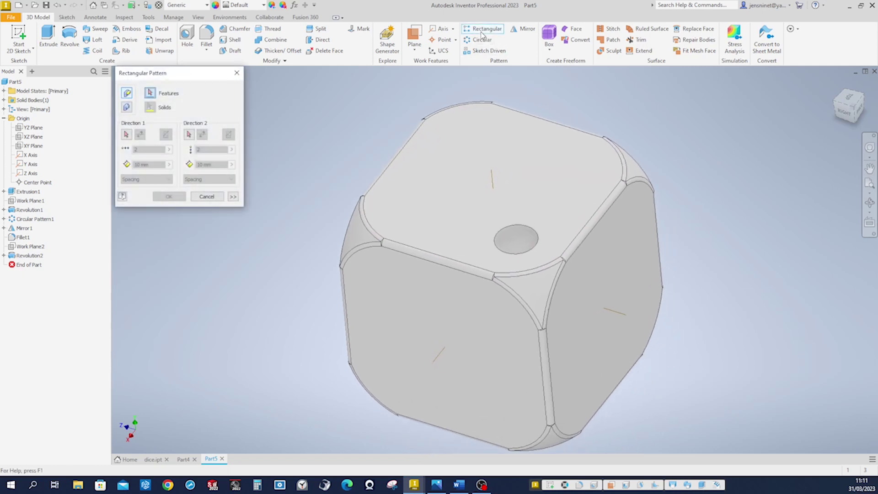
click(472, 222)
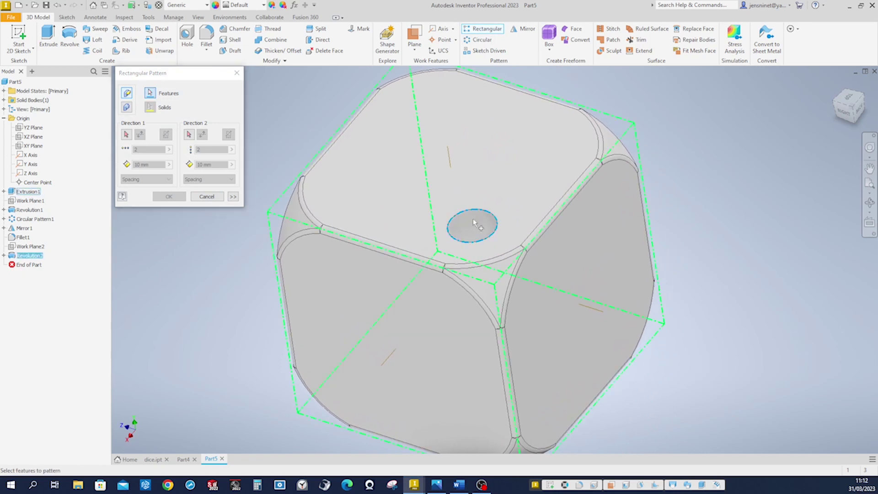
click(127, 134)
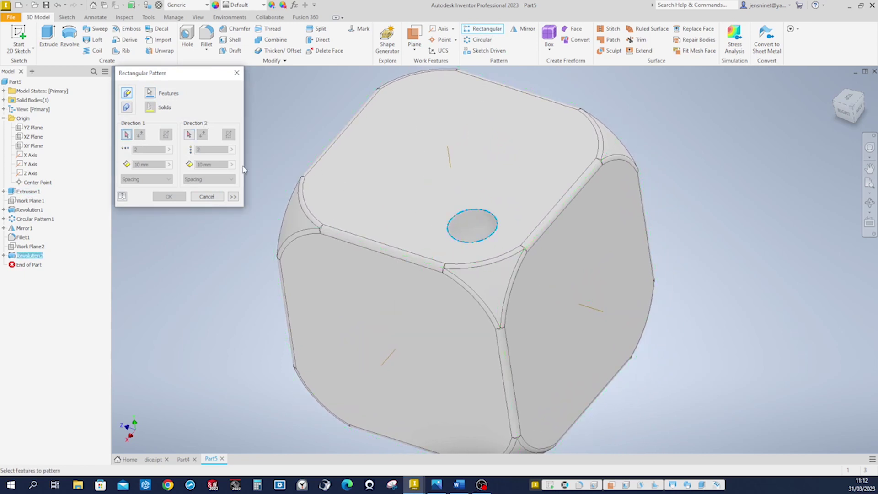
click(538, 230)
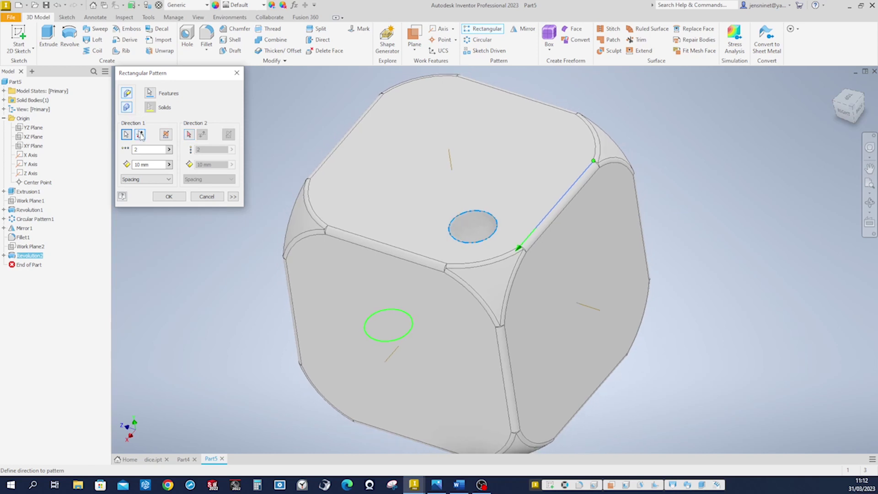
double_click(136, 150)
text(3)
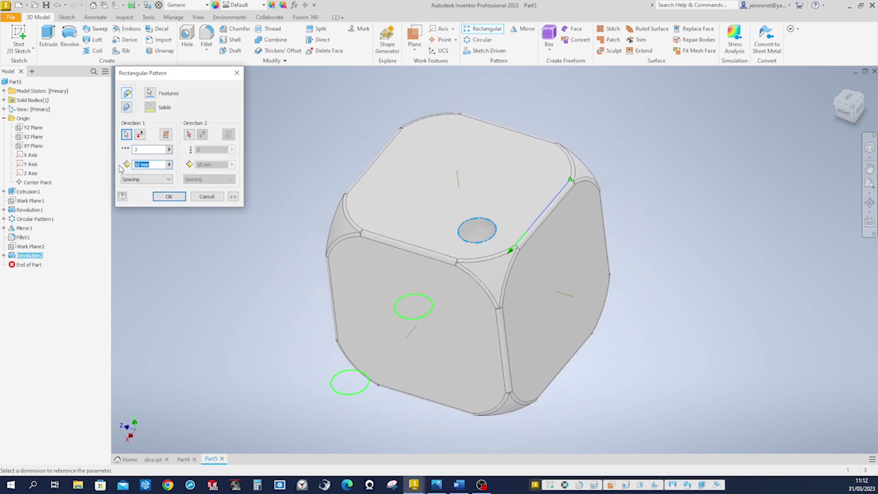
text(4)
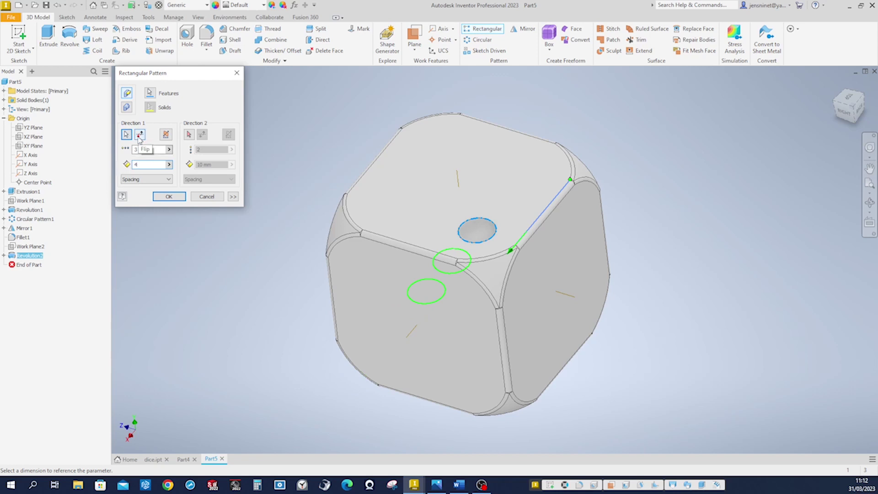
click(140, 136)
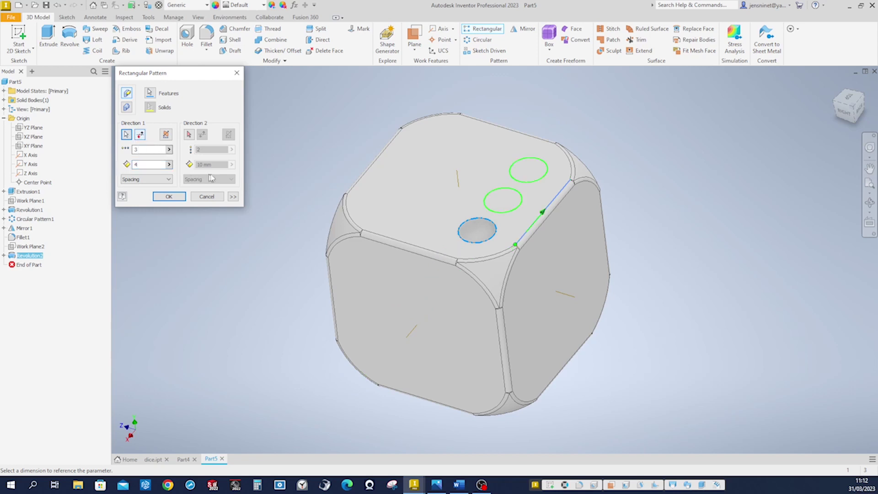
Add a second pattern direction along the other adjacent upper edge with 3 occurrences spaced 4 mm, and create the pip grid.
click(189, 134)
scroll(411, 250, down, 3)
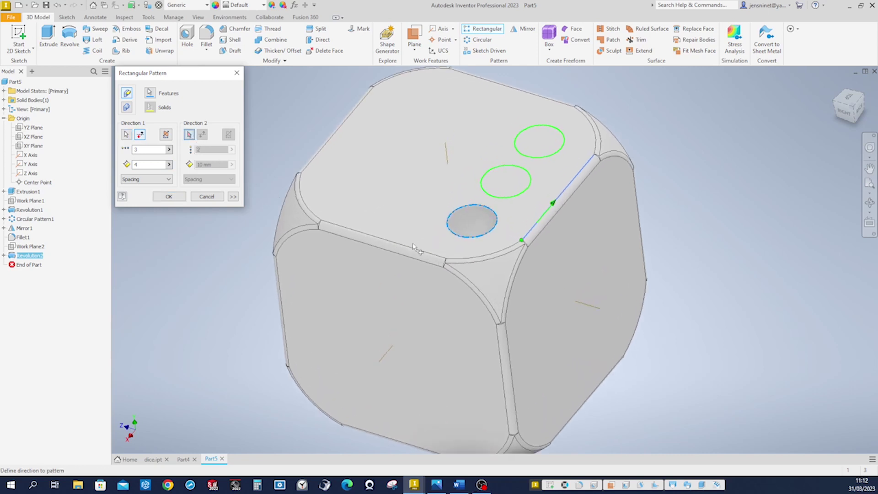
click(411, 247)
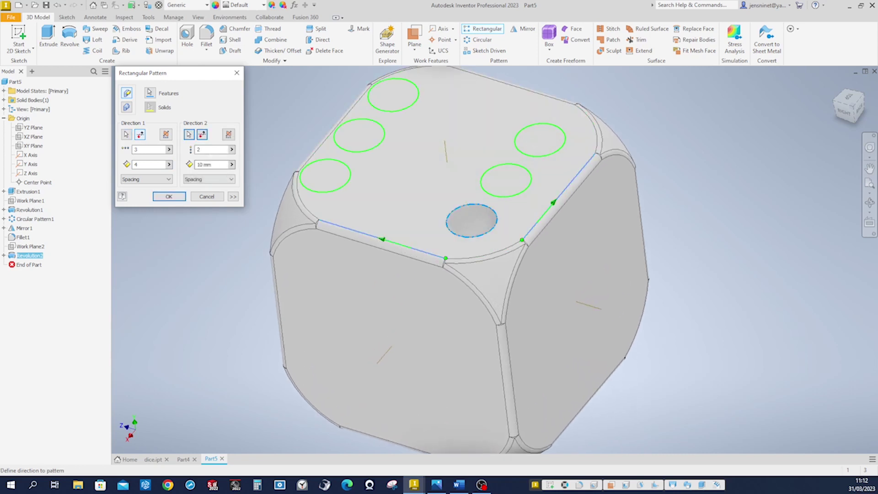
click(200, 149)
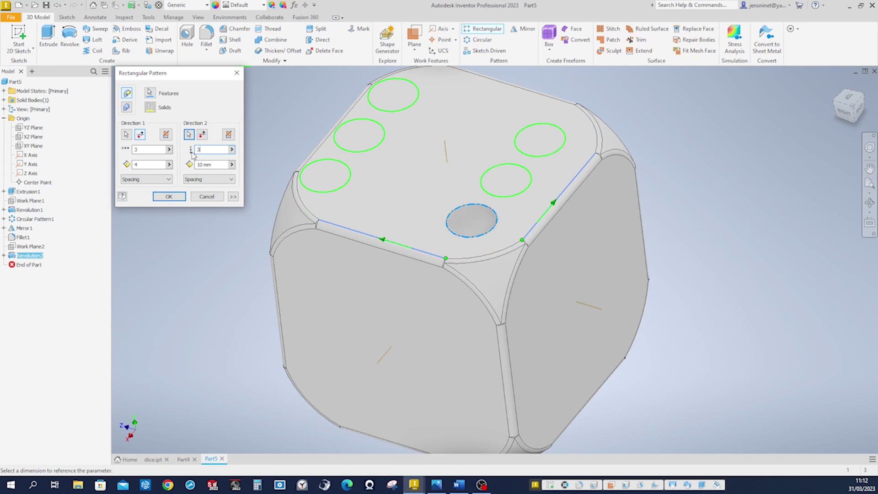
key(Tab)
text(4)
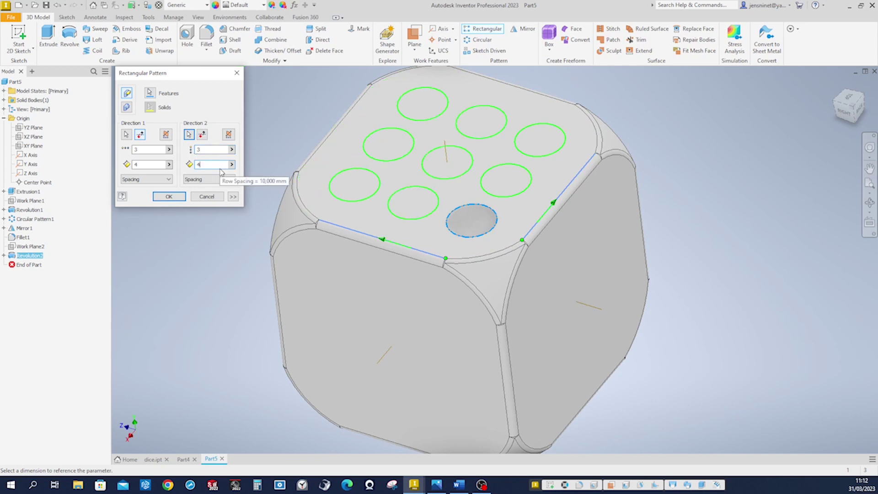
click(181, 197)
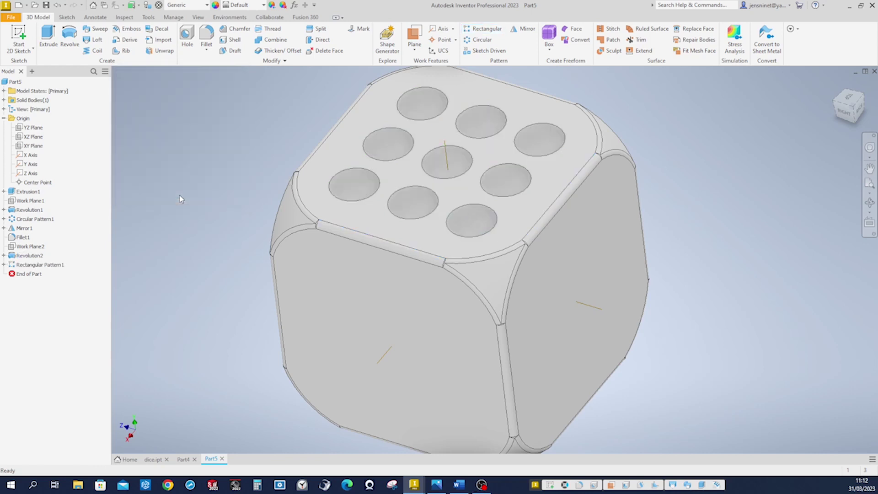
Circular-pattern the pip and its rectangular pattern around the X axis with 4 occurrences over 360°.
key(F5)
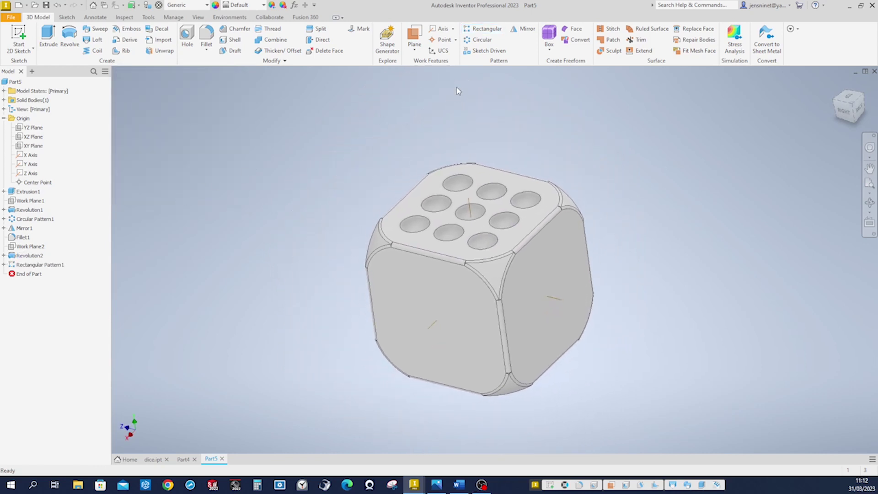
click(472, 42)
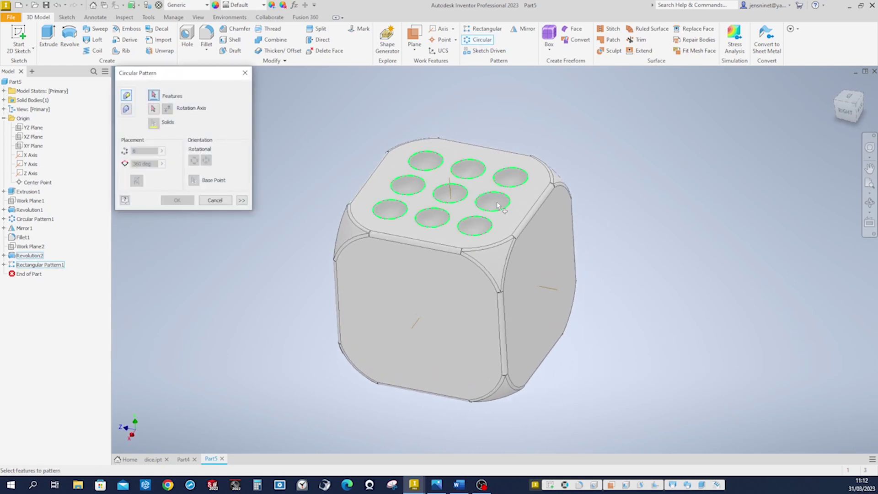
click(40, 265)
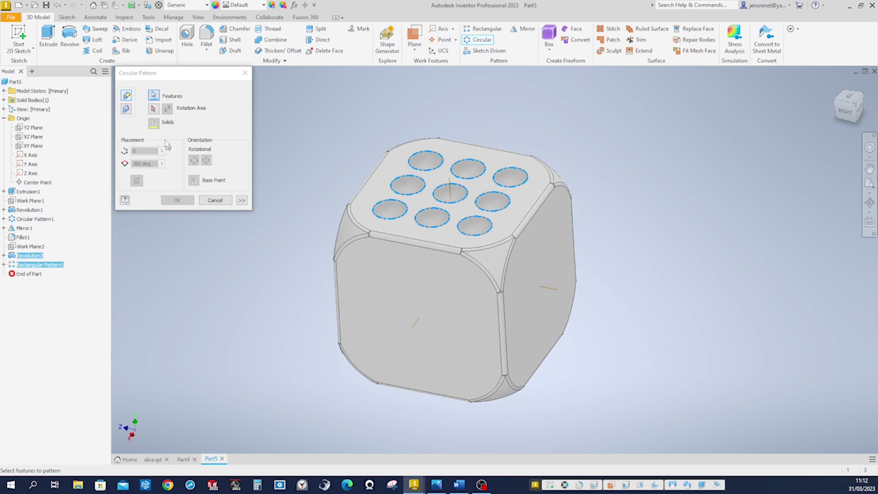
click(154, 109)
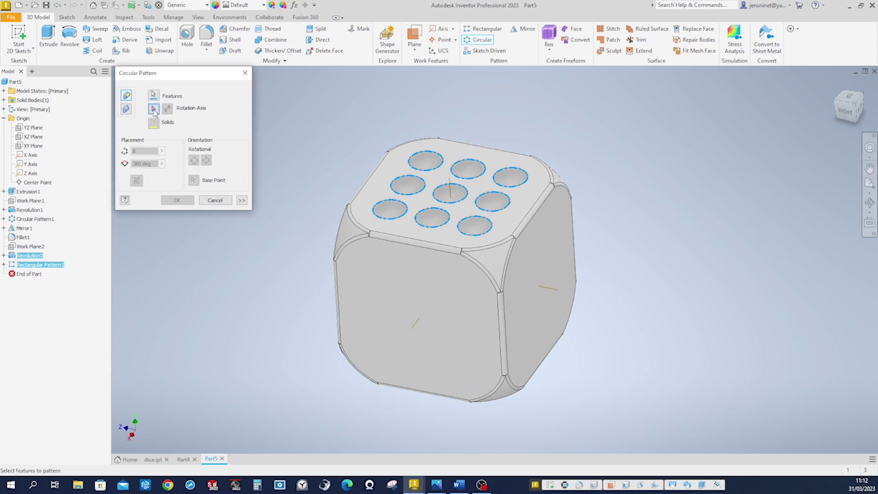
click(413, 329)
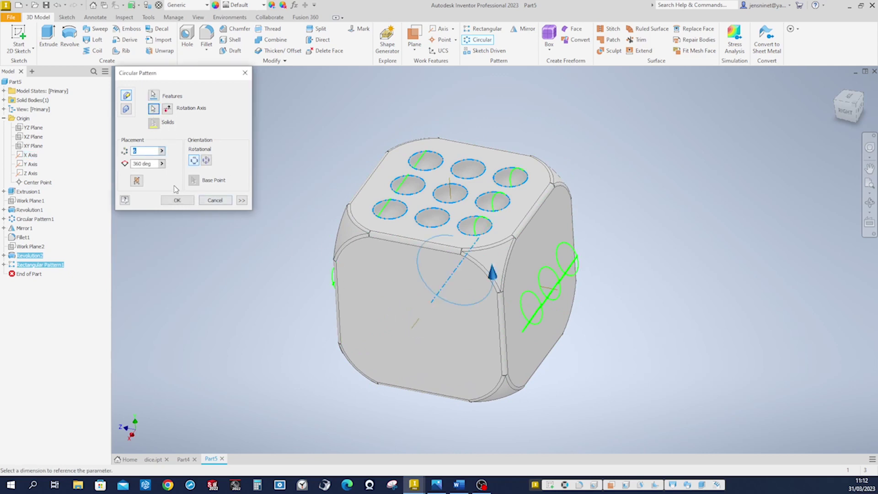
text(4)
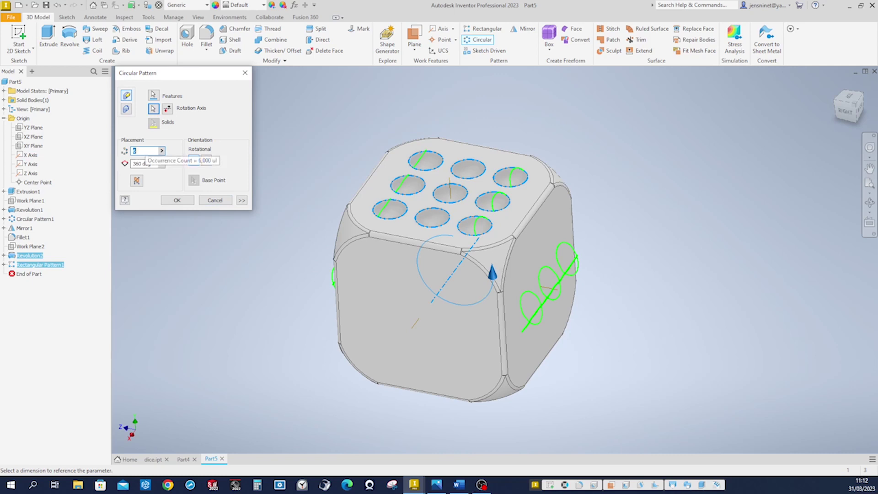
click(178, 200)
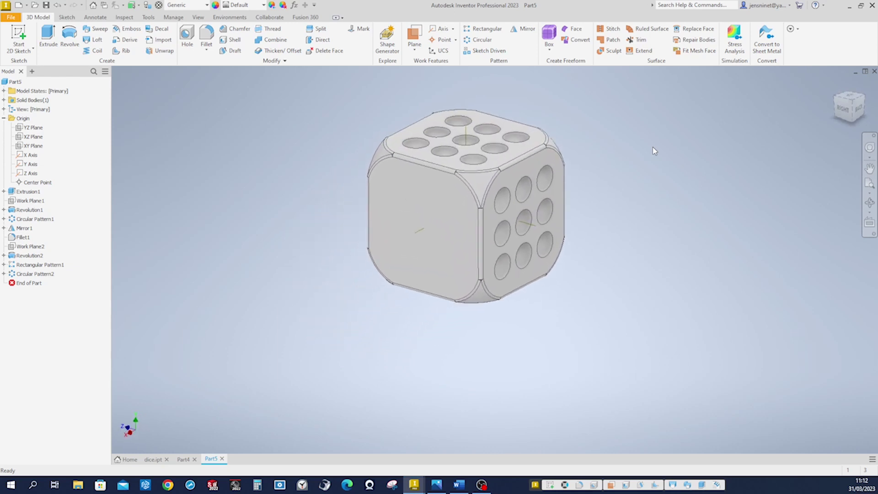
click(477, 40)
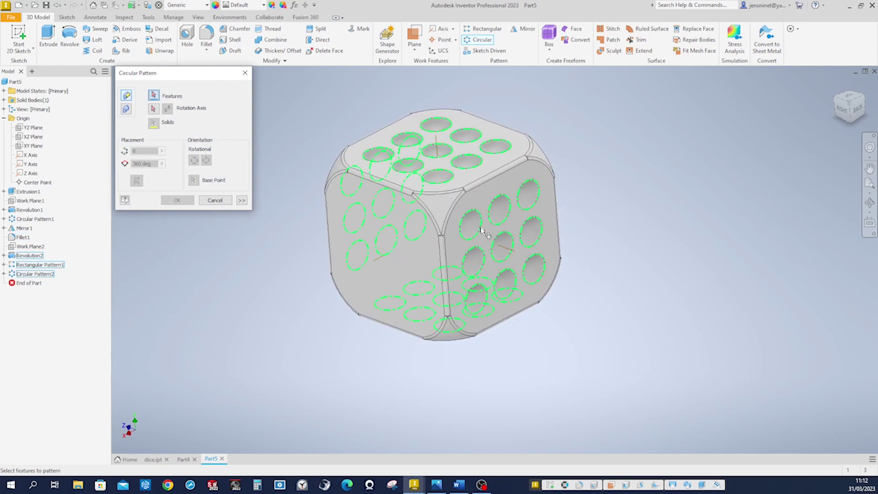
click(470, 254)
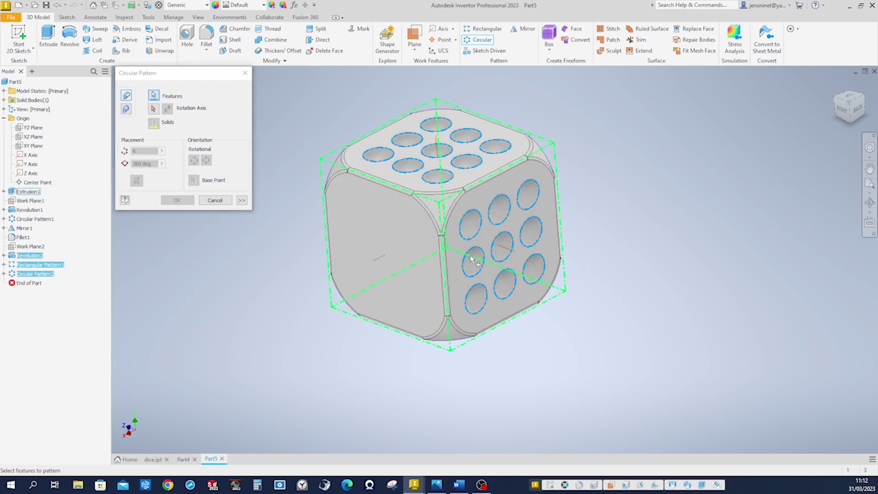
click(154, 109)
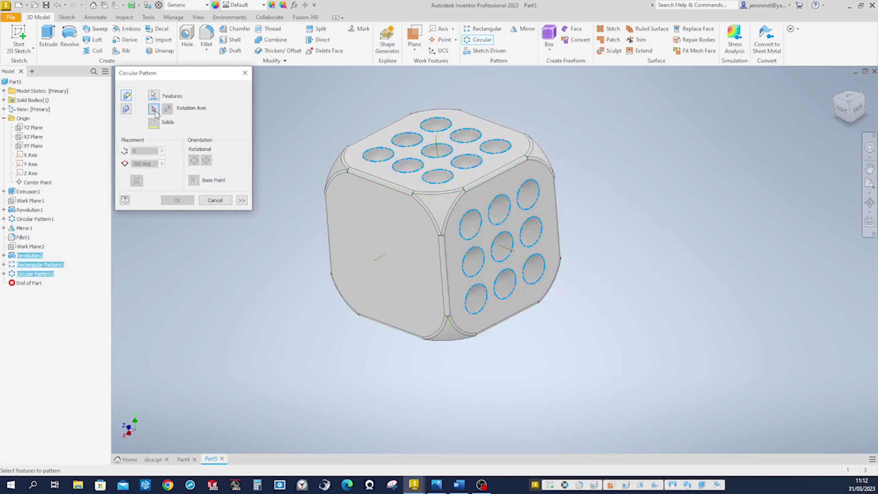
click(435, 153)
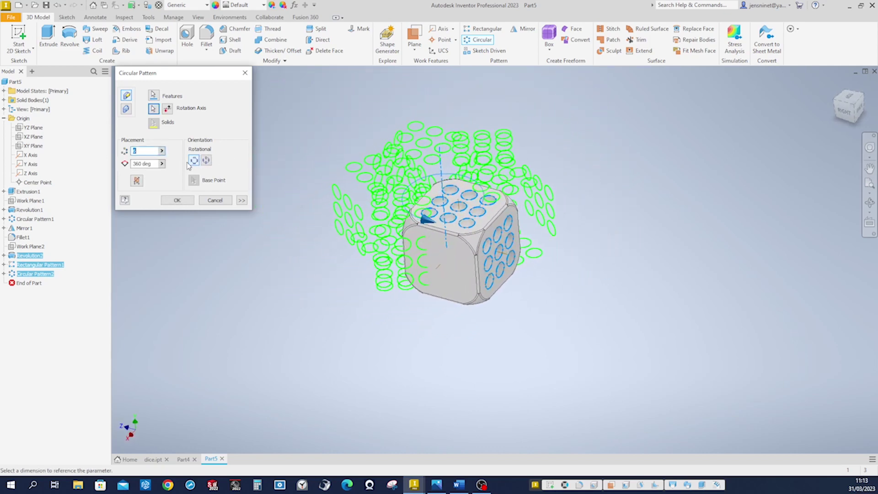
click(214, 201)
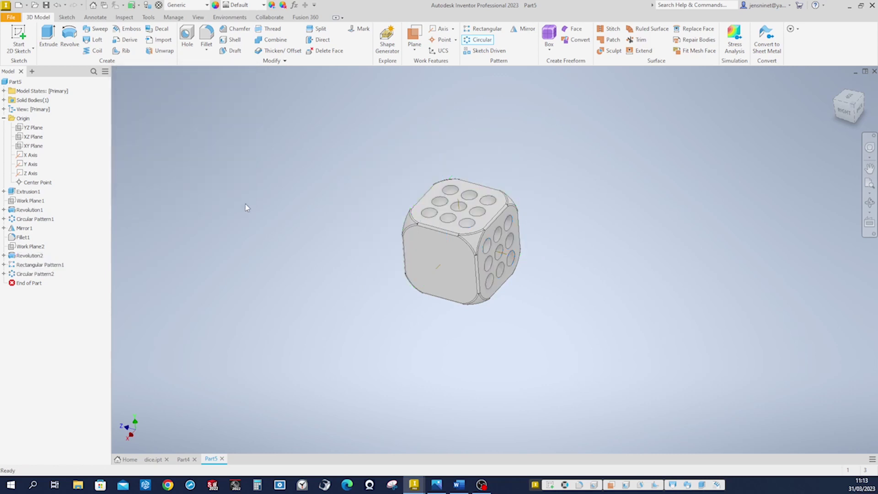
Circular-pattern the upper face's pip and rectangular pattern around the Z axis with 4 occurrences over 360°.
click(479, 39)
click(435, 181)
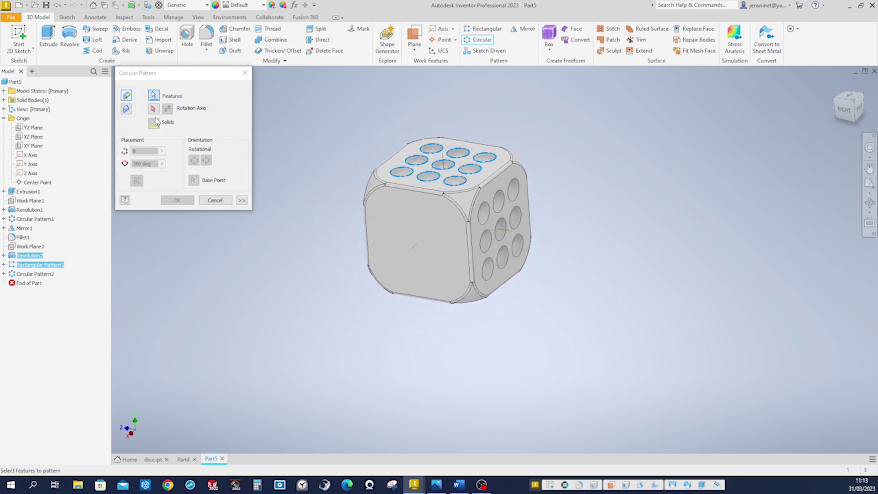
click(153, 108)
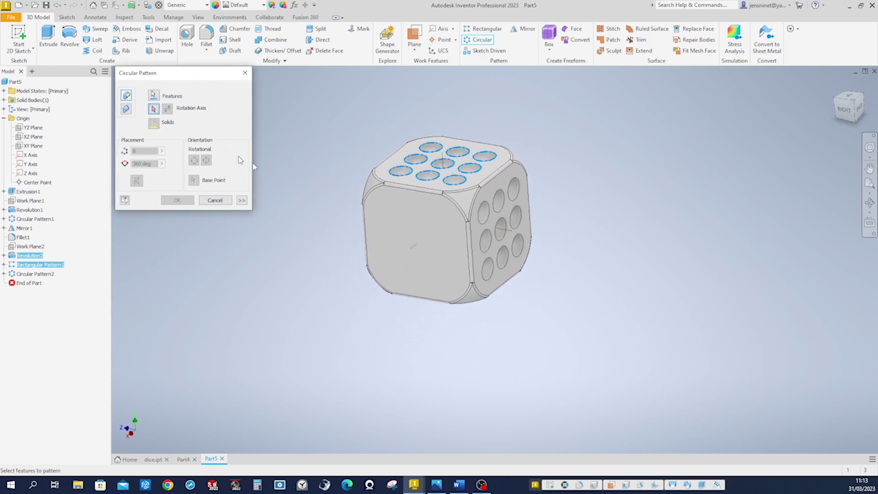
click(514, 209)
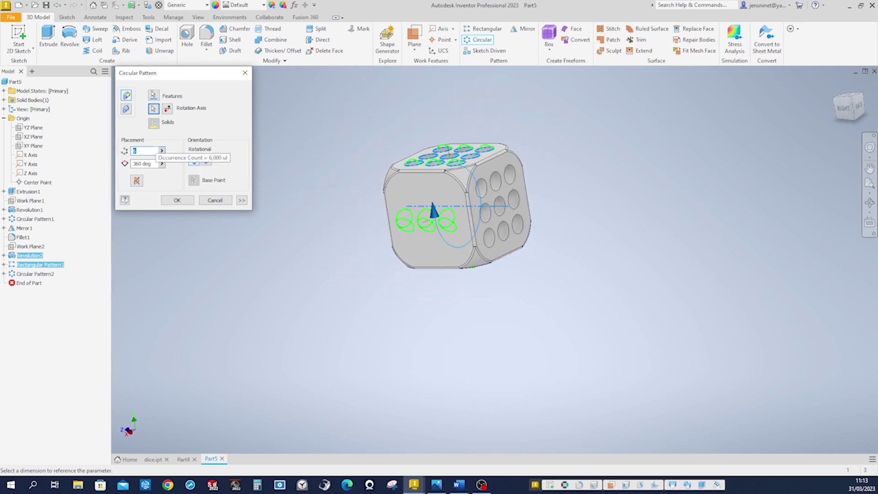
text(4)
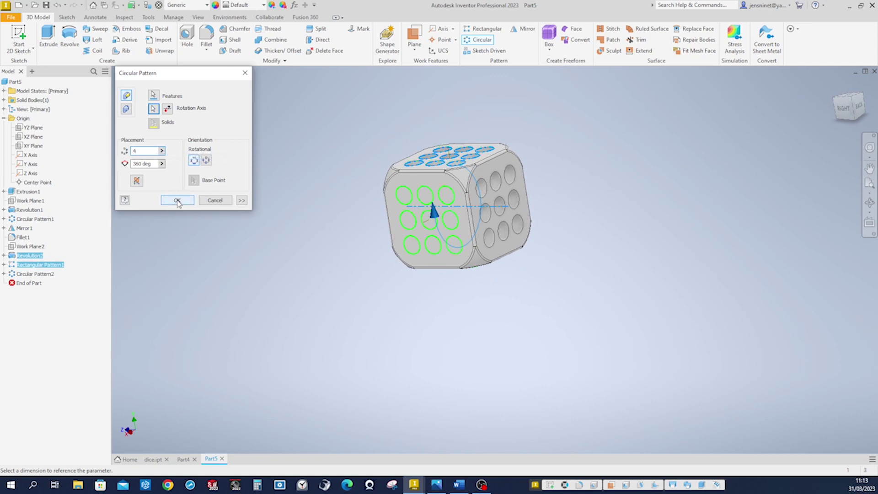
click(177, 200)
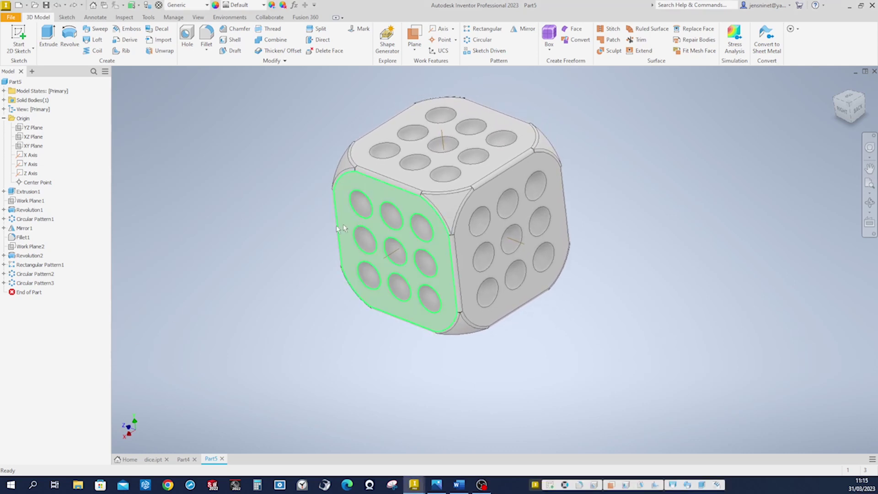
Apply the Glossy - Black appearance to the pip revolution, its rectangular pattern and both circular patterns of pips.
click(27, 256)
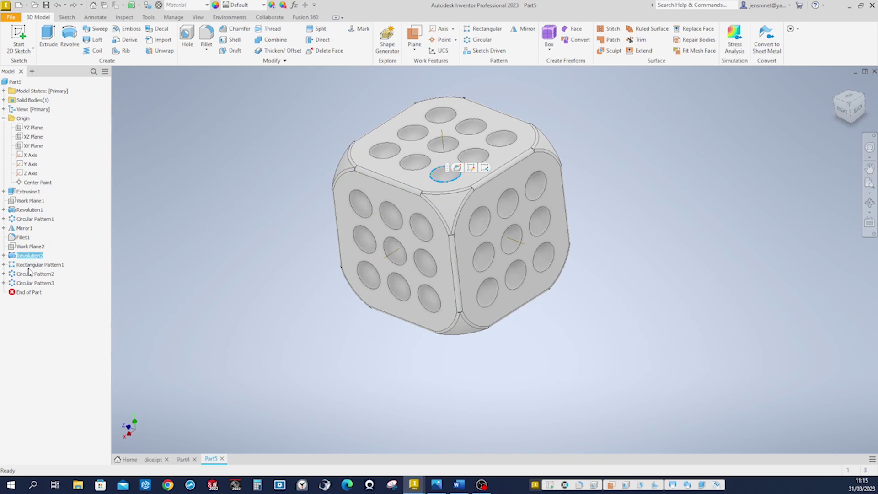
shift+click(29, 282)
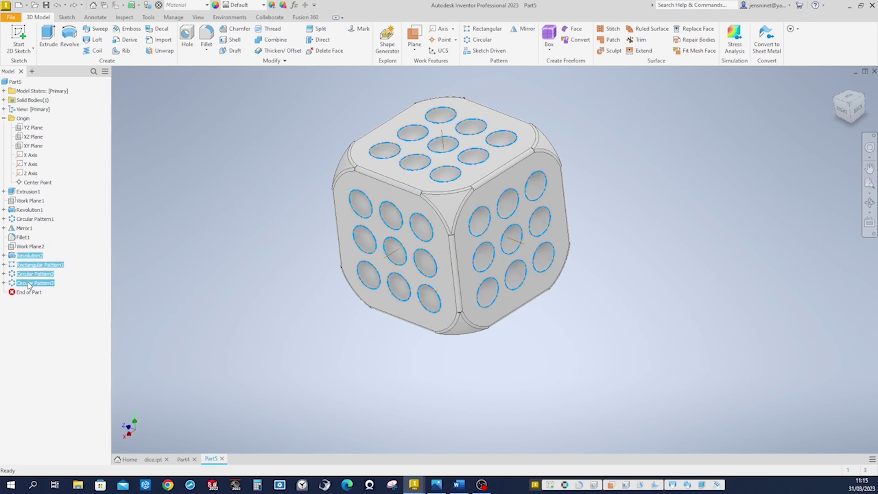
click(264, 5)
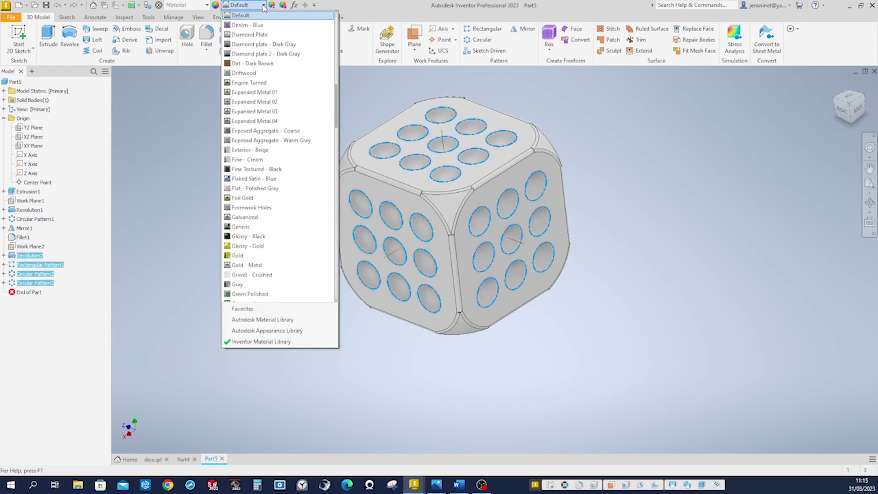
click(254, 236)
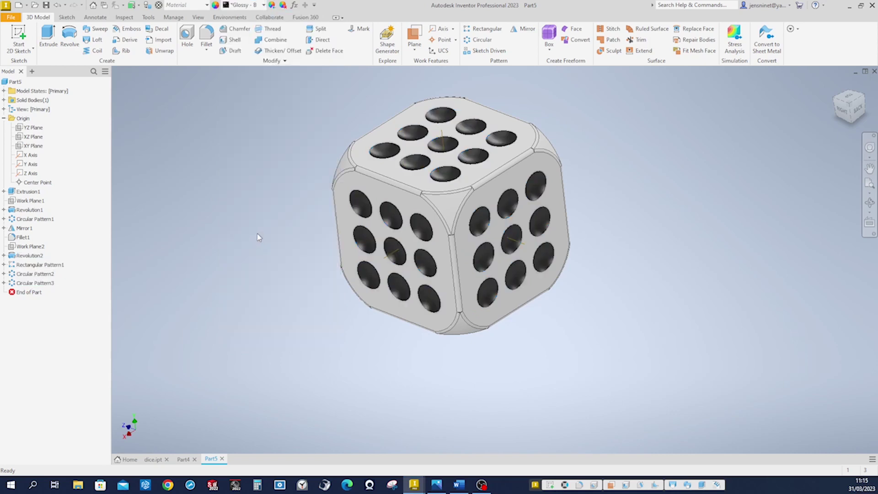
click(720, 199)
Hide the X, Y and Z origin axes so they no longer show on the dice.
key(F6)
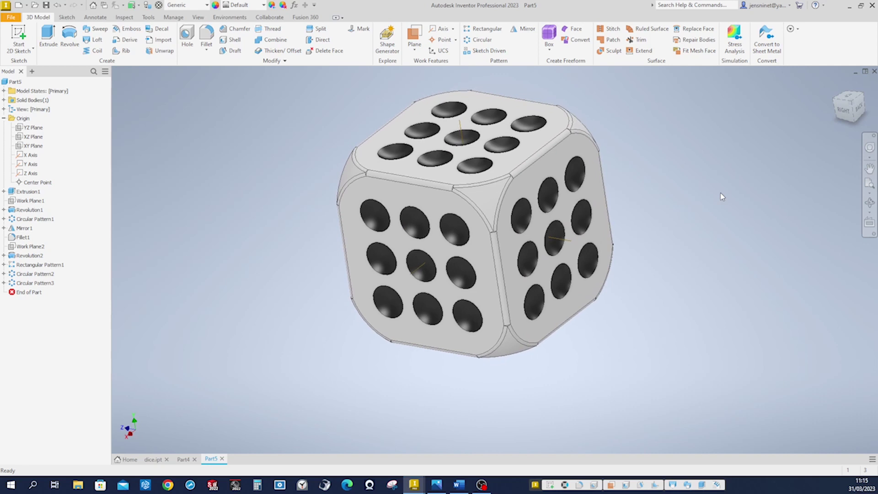
click(31, 155)
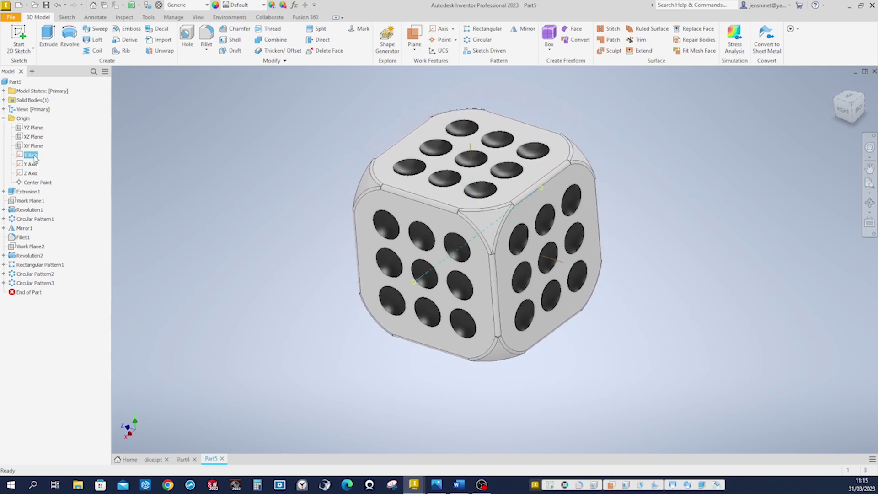
ctrl+click(35, 163)
ctrl+click(34, 174)
right_click(34, 176)
click(59, 224)
middle_drag(311, 112, 281, 124)
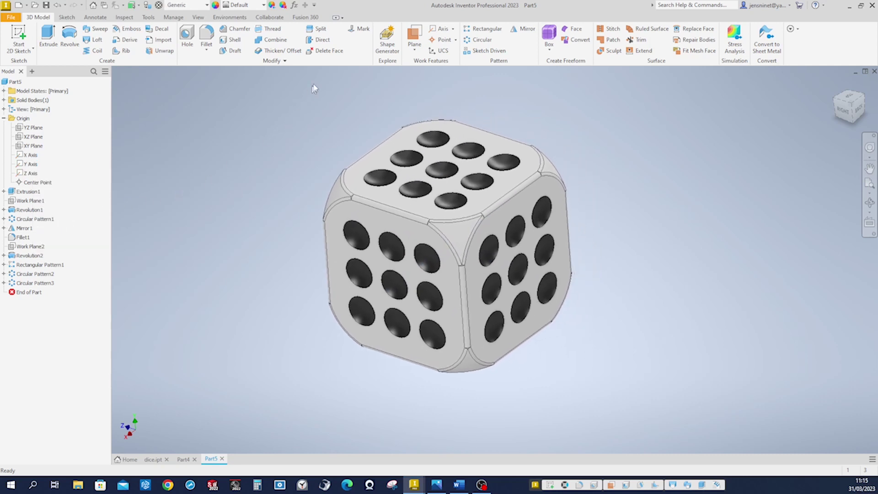
Set up a Delete Face operation with Heal Remaining Faces enabled and select the middle row of three pips on the top face.
click(323, 55)
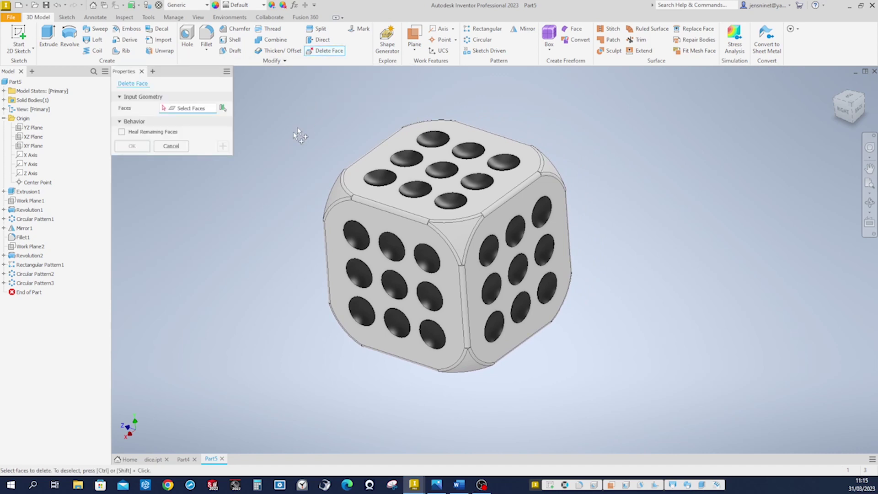
click(121, 133)
click(413, 190)
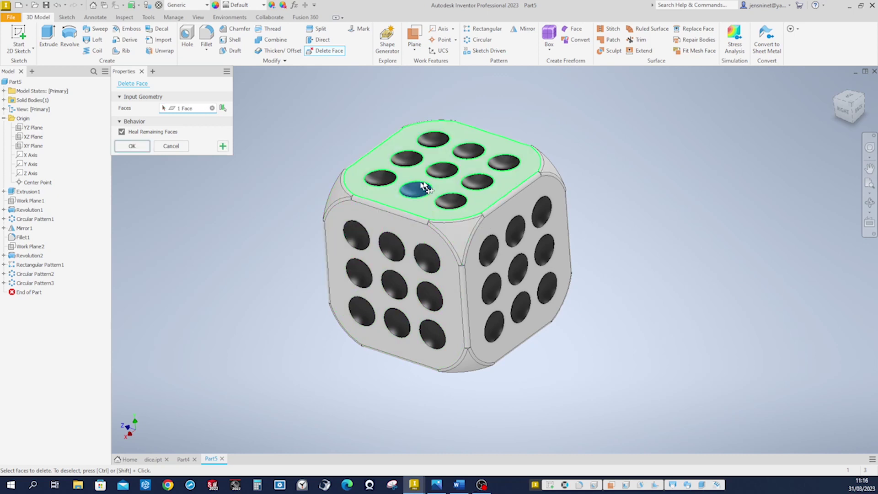
click(442, 170)
click(461, 157)
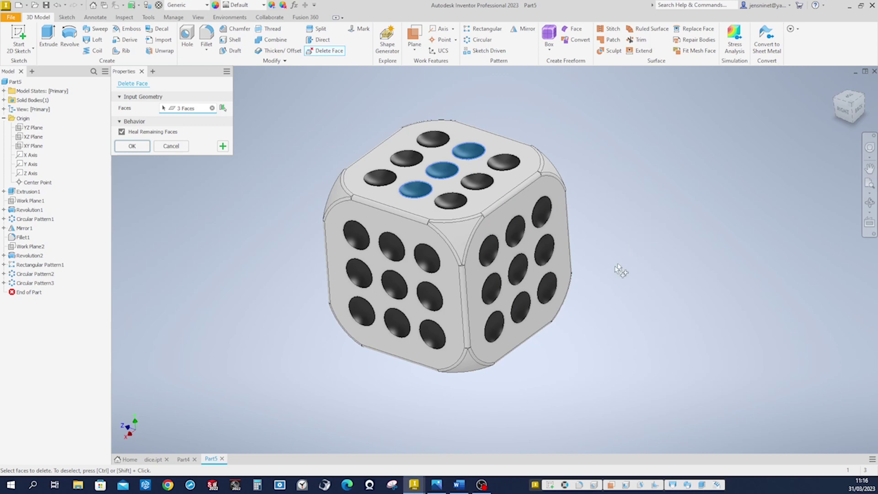
Add the four mid-edge pips of the back face to the deletion, keeping its corner and centre pips.
click(517, 234)
click(545, 250)
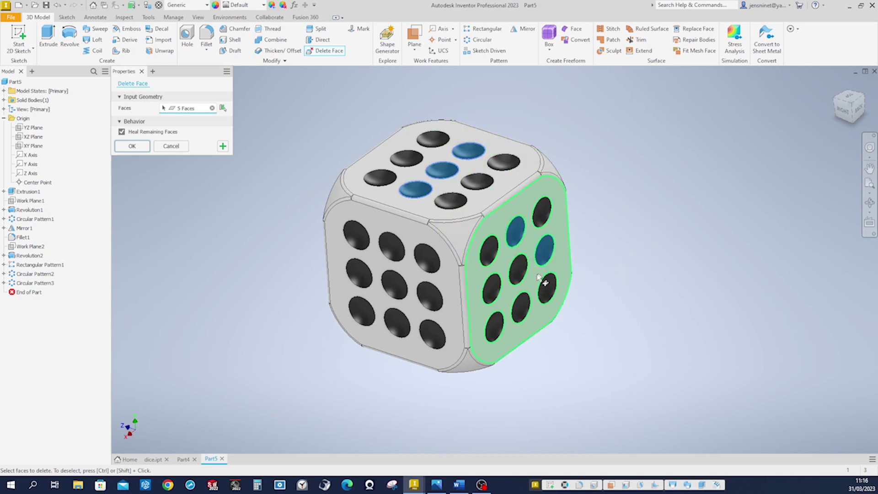
click(522, 311)
click(492, 289)
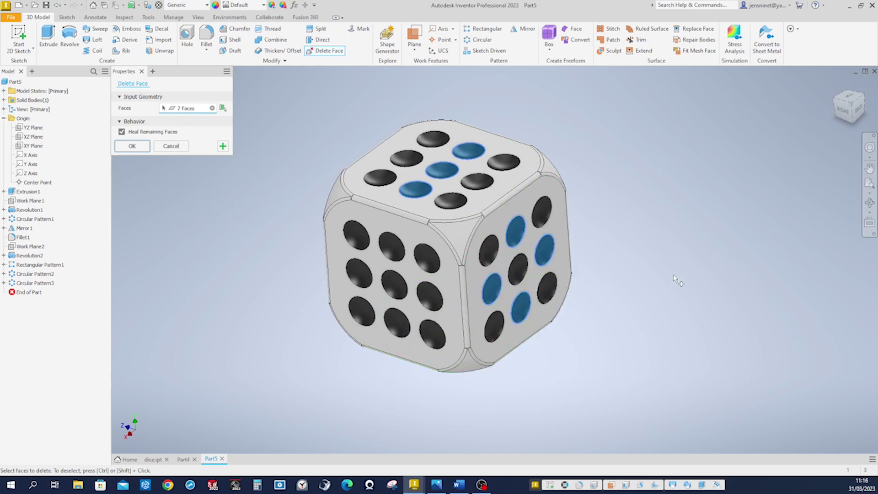
Add the centre and four mid-edge pips of the right face to the deletion, keeping its four corner pips.
click(432, 301)
click(392, 249)
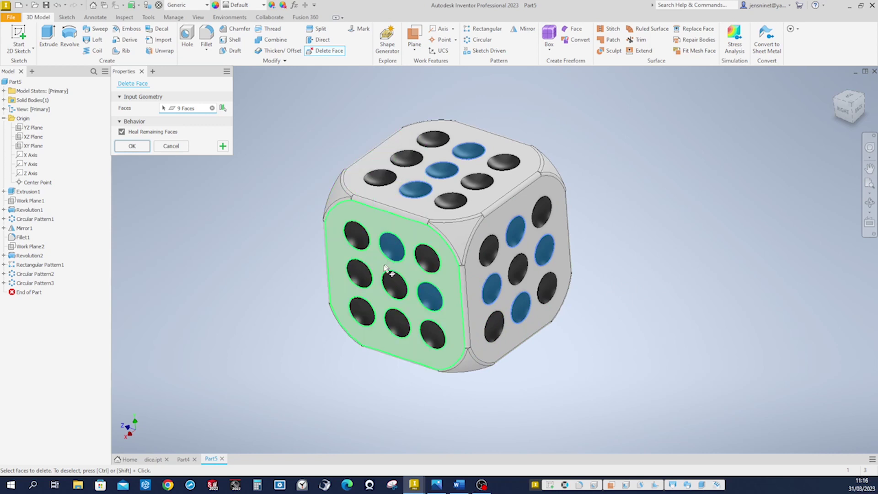
click(365, 277)
click(392, 284)
click(397, 321)
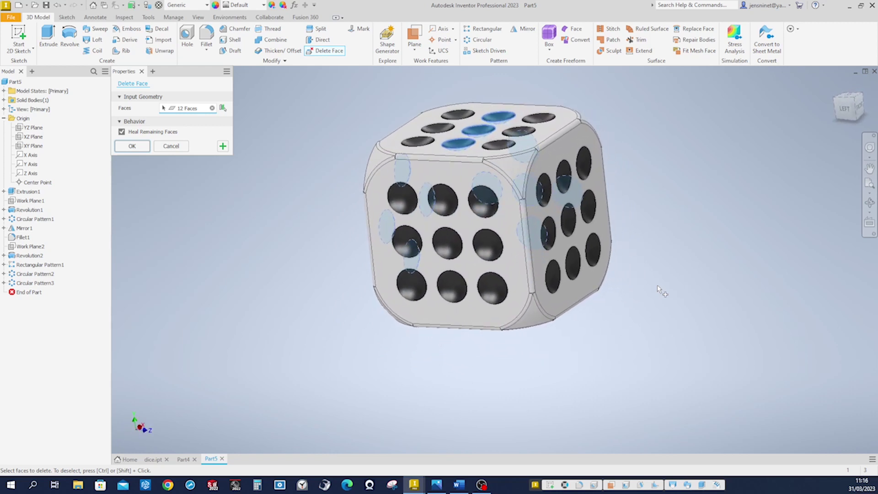
Add six pips of the front face to the deletion, keeping the three on its upper-left to lower-right diagonal.
click(548, 232)
click(573, 264)
click(553, 276)
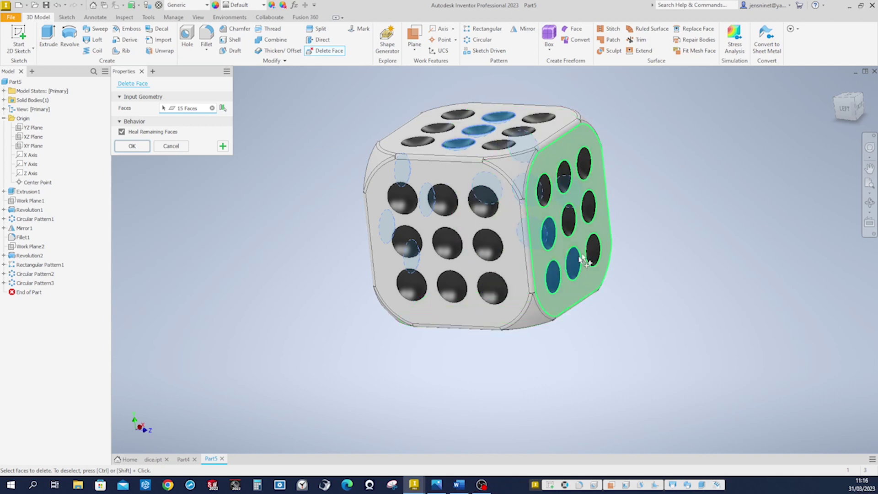
click(589, 210)
click(564, 178)
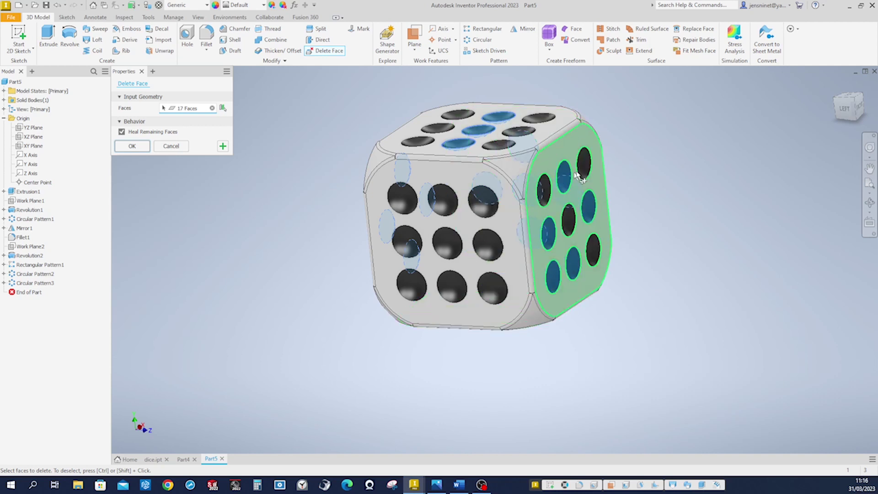
click(585, 165)
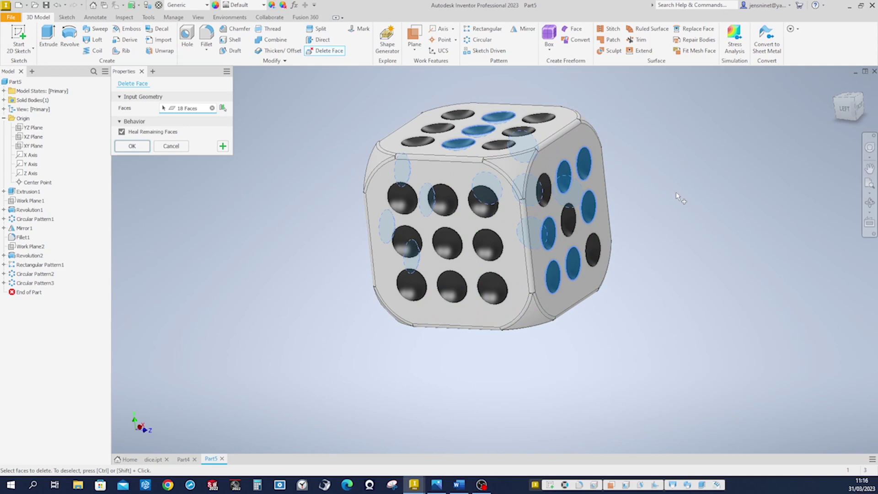
Add six pips of the left face to the deletion, keeping its upper-left to lower-right diagonal of three.
key(F6)
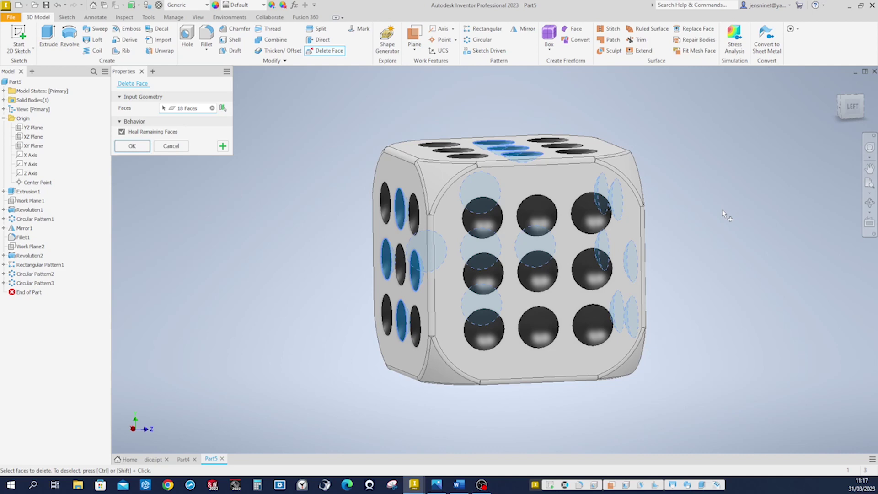
click(534, 217)
click(585, 215)
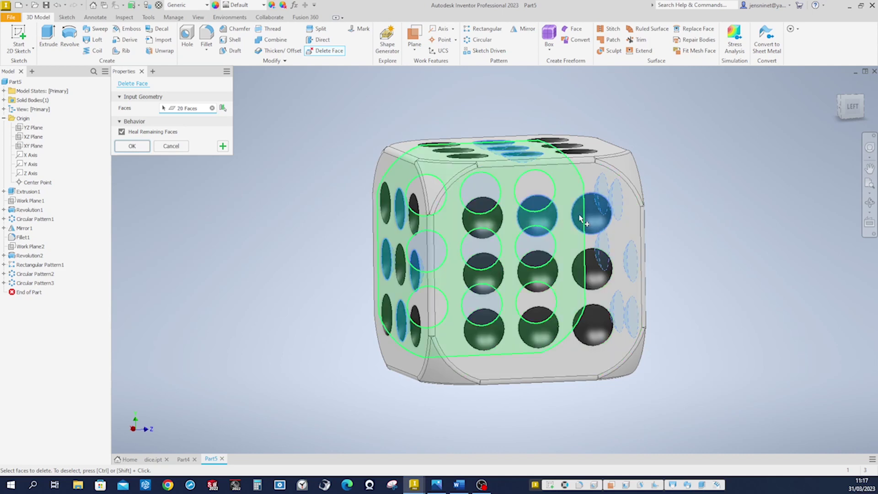
click(594, 265)
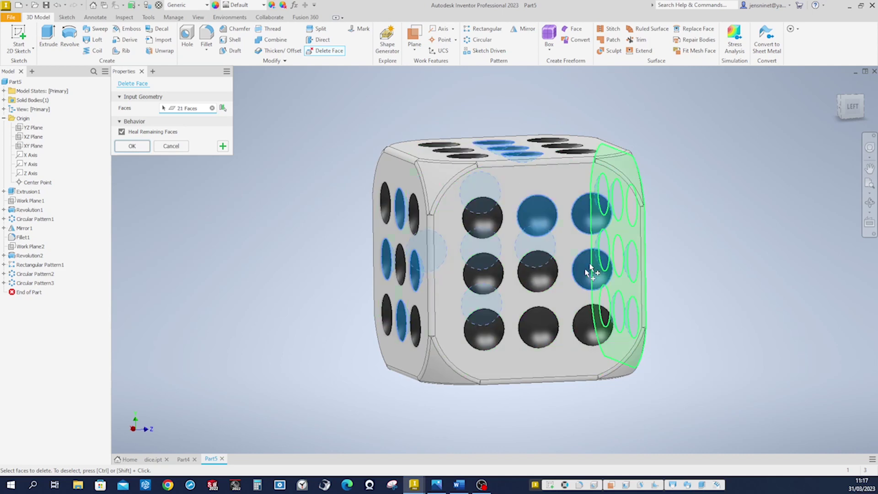
click(539, 332)
click(483, 274)
click(484, 333)
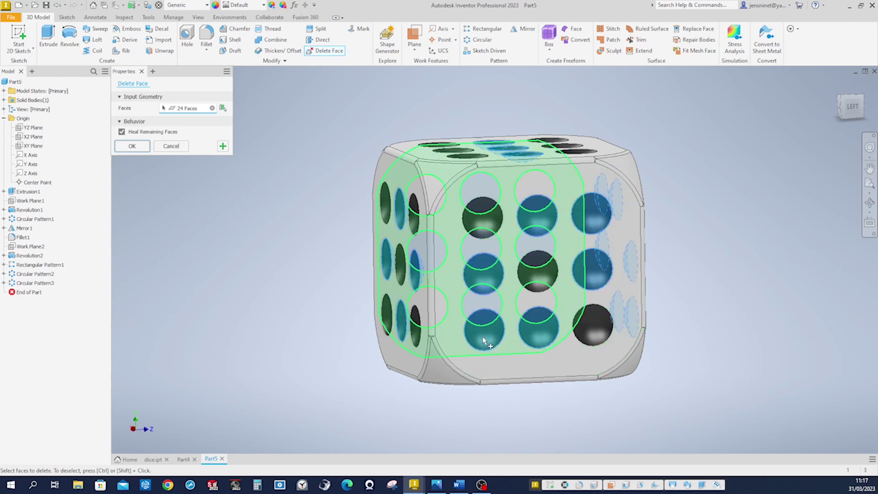
Add the eight outer pips of the bottom face, keeping the centre one, and delete all selected pip faces.
shift+middle_drag(692, 262, 683, 263)
scroll(663, 268, down, 6)
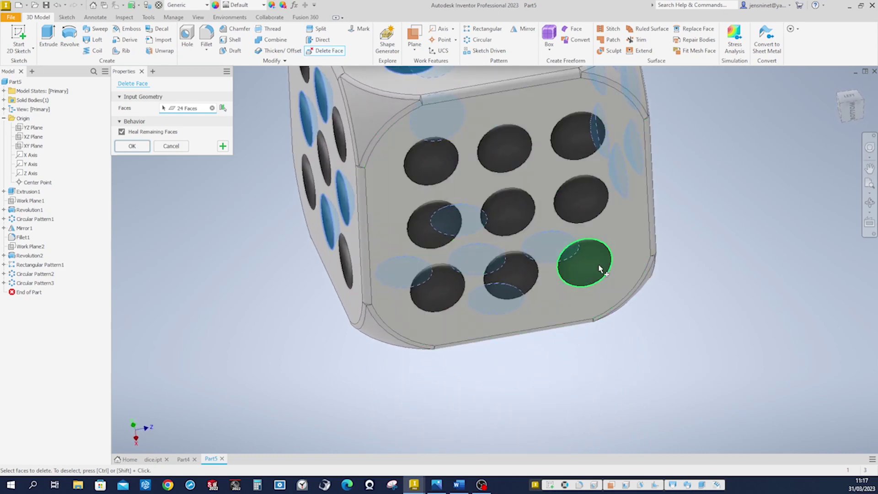
click(586, 262)
click(580, 197)
click(579, 152)
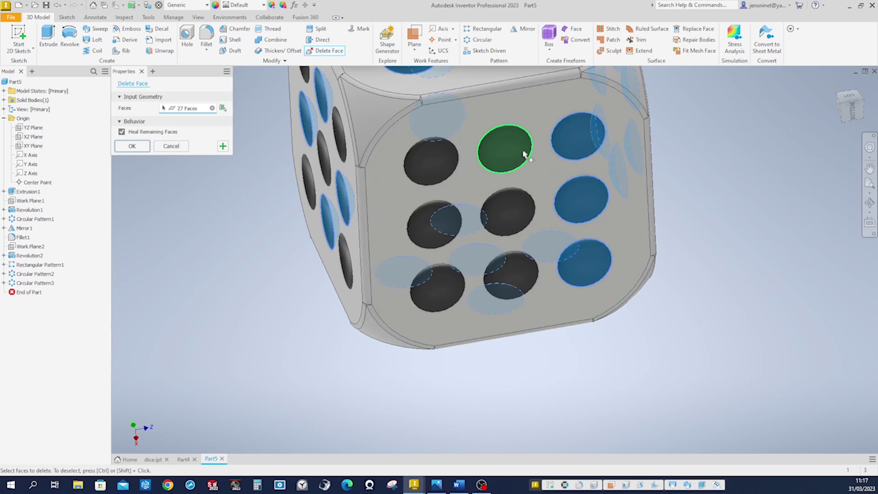
click(503, 151)
click(439, 163)
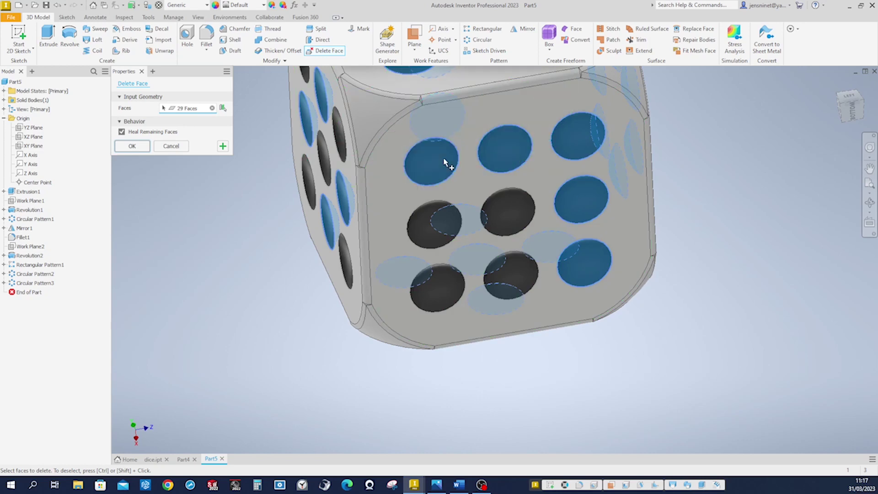
click(429, 222)
click(438, 284)
click(509, 281)
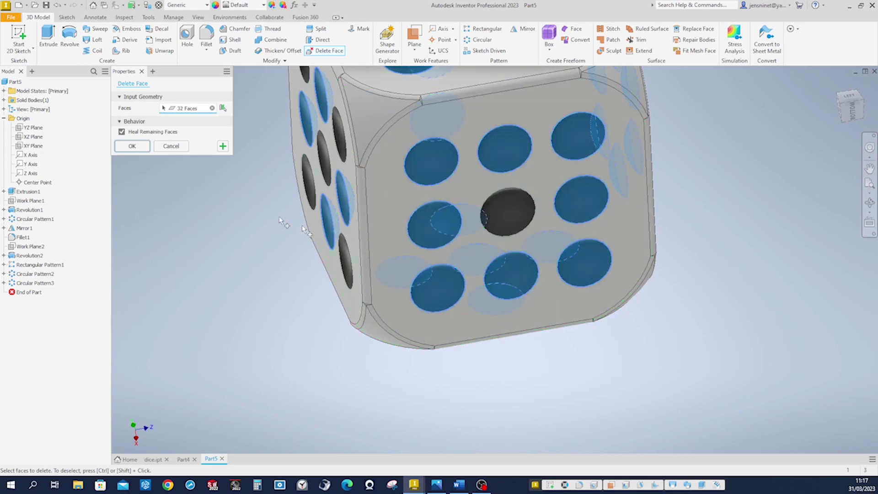
click(132, 146)
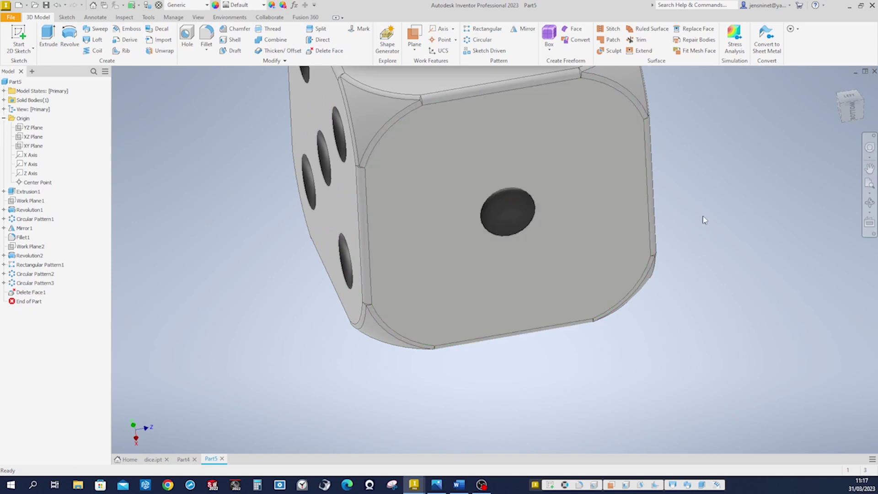
scroll(704, 220, down, 3)
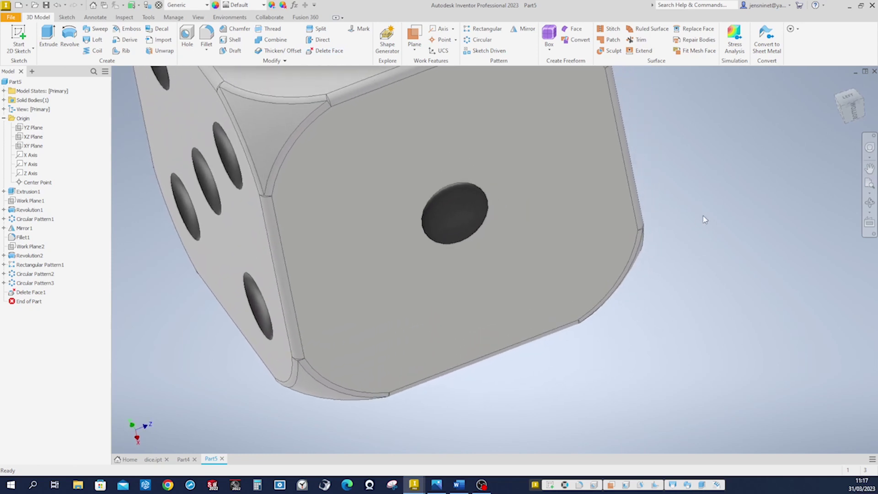
key(F6)
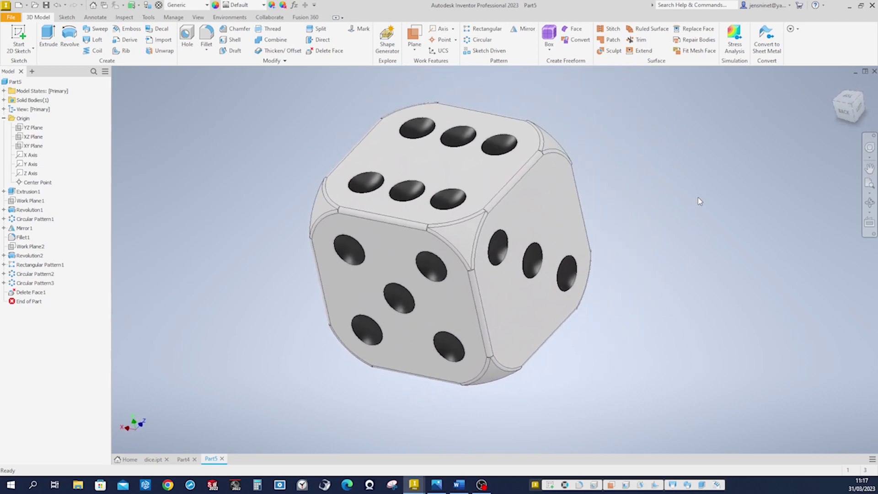
key(alt+Tab)
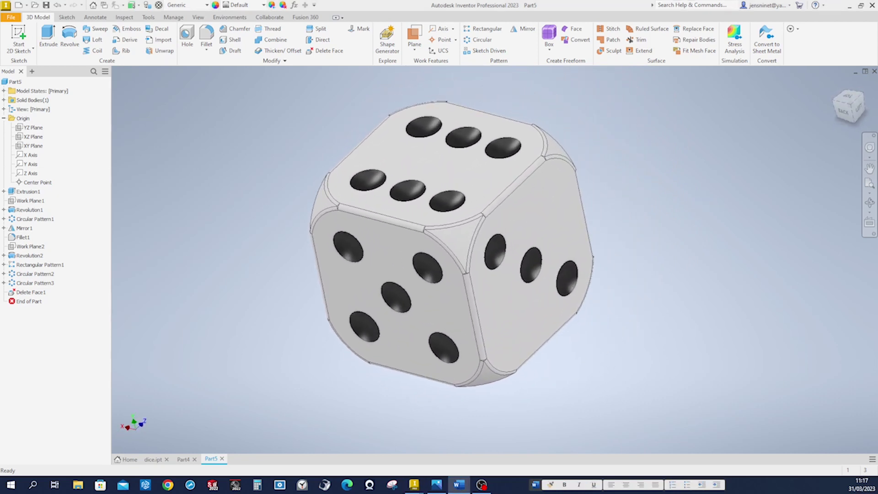
key(alt+Tab)
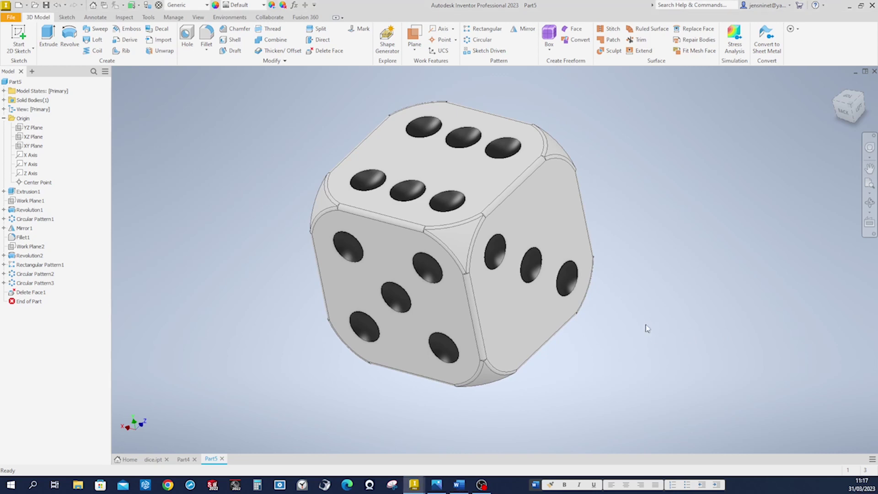